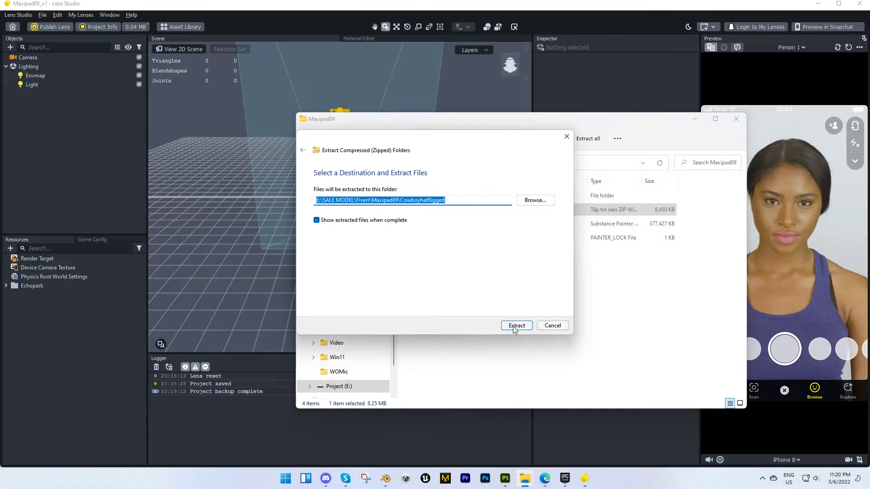
Step: Extract the CowboyhatRigged archive and import the extracted folder into the Lens Studio resources with the default FBX import options
{"action": "left_click", "coordinate": [517, 326]}
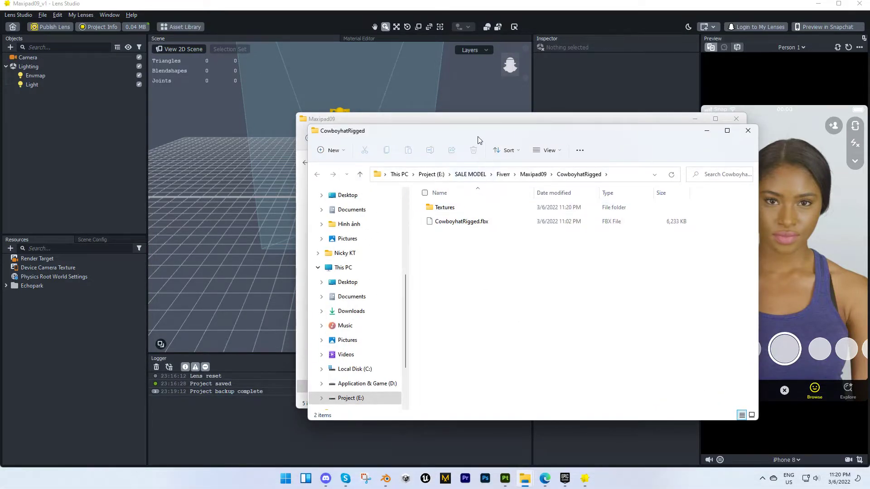
{"action": "left_click", "coordinate": [748, 131]}
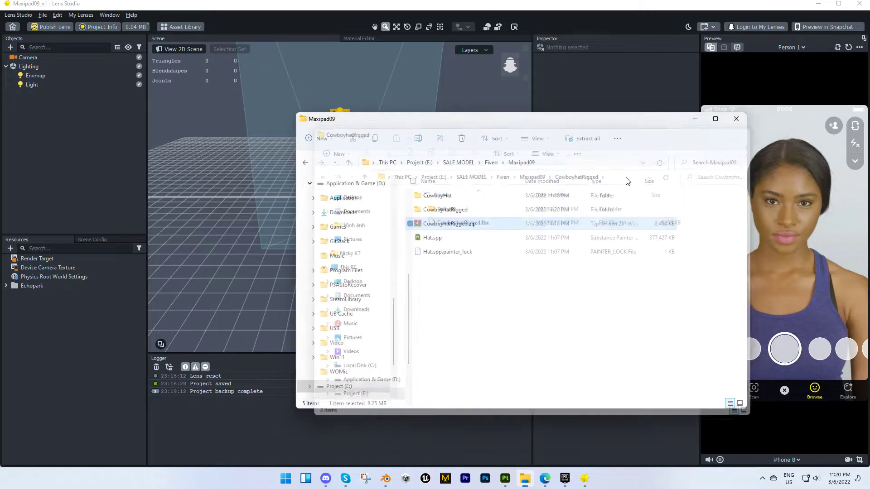
{"action": "left_click", "coordinate": [438, 211]}
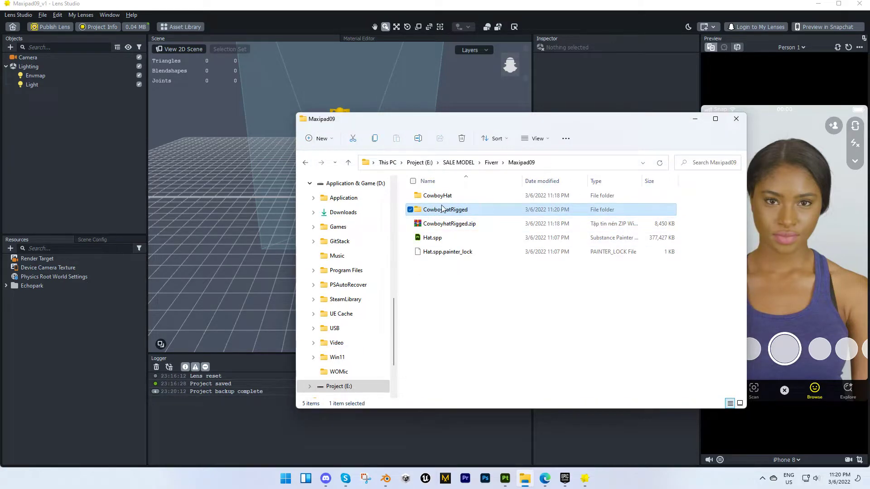
{"action": "left_click_drag", "start_coordinate": [438, 211], "coordinate": [39, 346]}
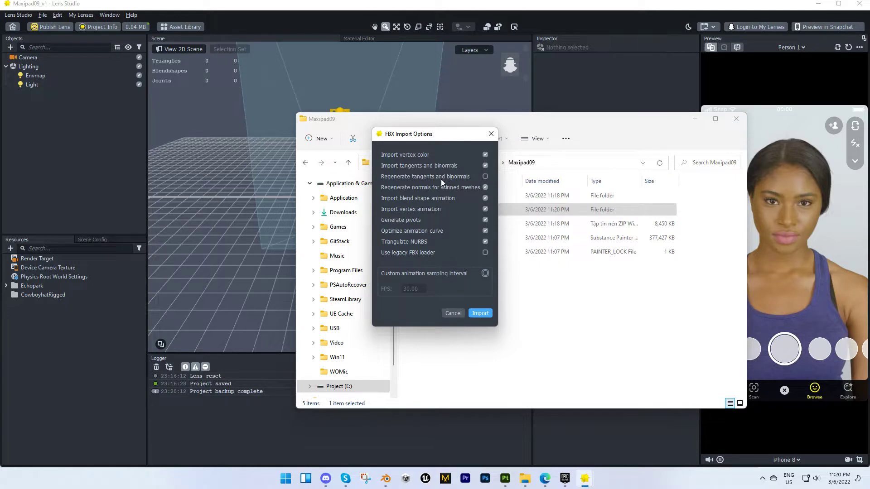
{"action": "left_click", "coordinate": [473, 314]}
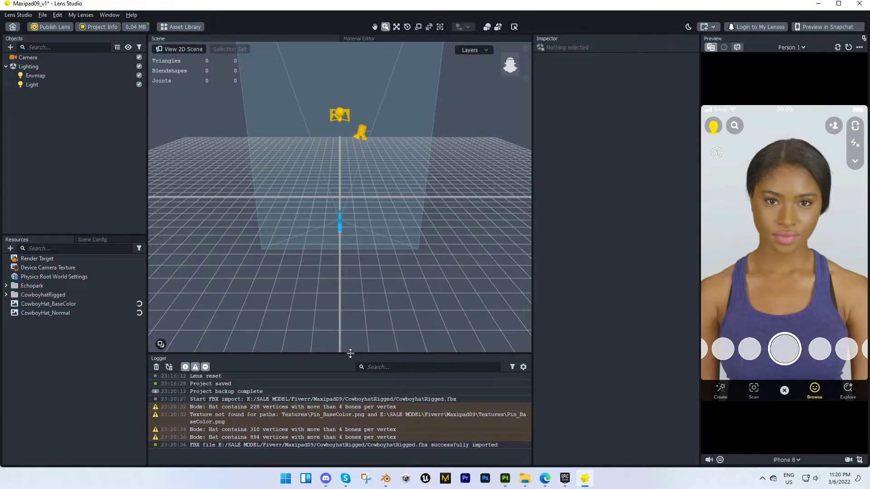
Step: Expand the imported CowboyhatRigged folder and its Textures subfolder, and compare their textures with the loose CowboyHat textures
{"action": "mouse_move", "coordinate": [349, 354]}
{"action": "left_mouse_down"}
{"action": "mouse_move", "coordinate": [358, 295]}
{"action": "mouse_move", "coordinate": [358, 345]}
{"action": "left_mouse_up"}
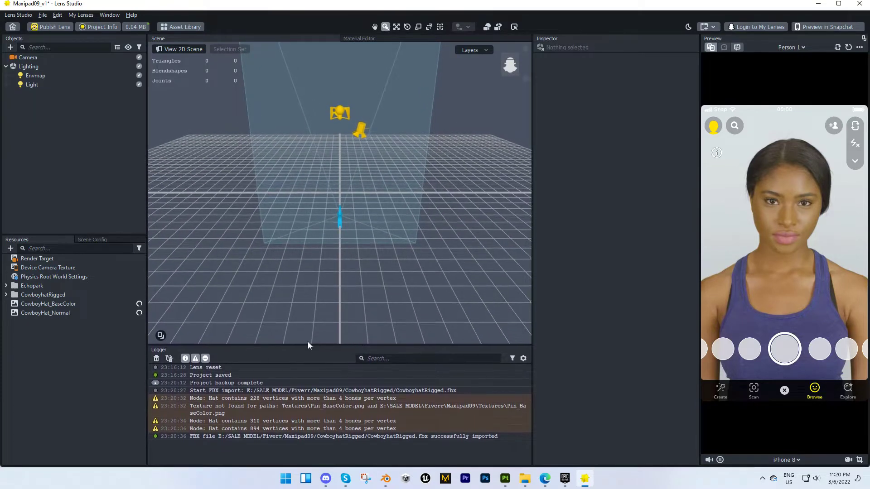
{"action": "left_click", "coordinate": [37, 301]}
{"action": "left_click", "coordinate": [64, 296]}
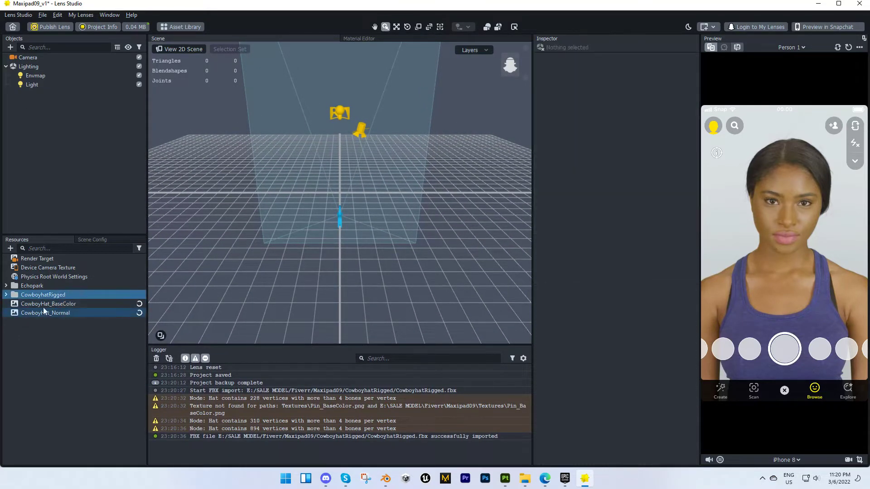
{"action": "double_click", "coordinate": [43, 295]}
{"action": "left_click", "coordinate": [13, 313]}
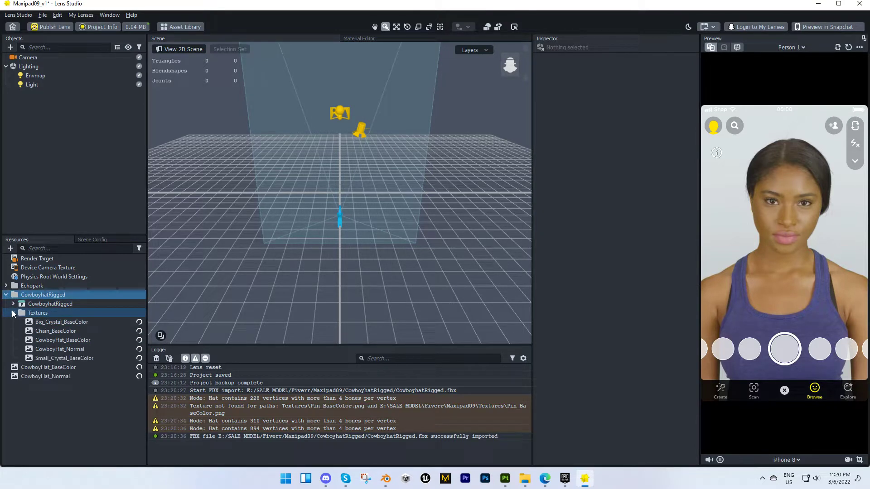
{"action": "left_click_drag", "start_coordinate": [60, 377], "coordinate": [60, 369]}
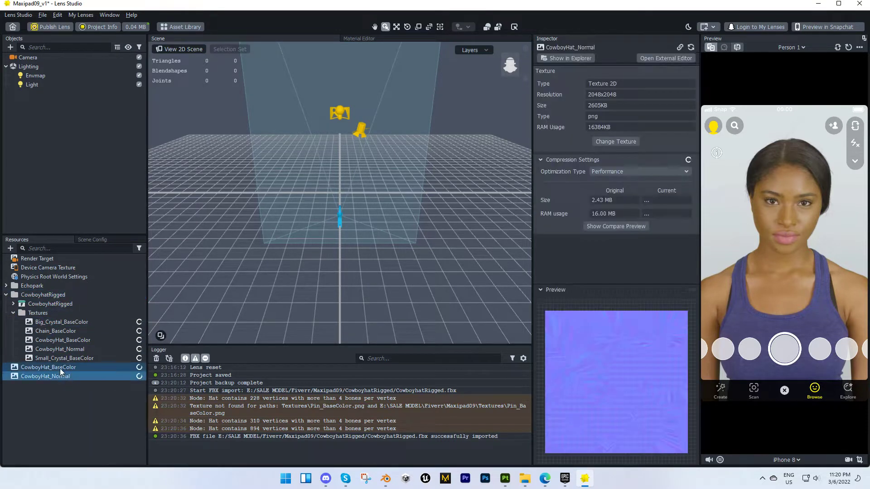
{"action": "left_click", "coordinate": [60, 368]}
{"action": "left_click", "coordinate": [67, 322]}
{"action": "left_click", "coordinate": [67, 340]}
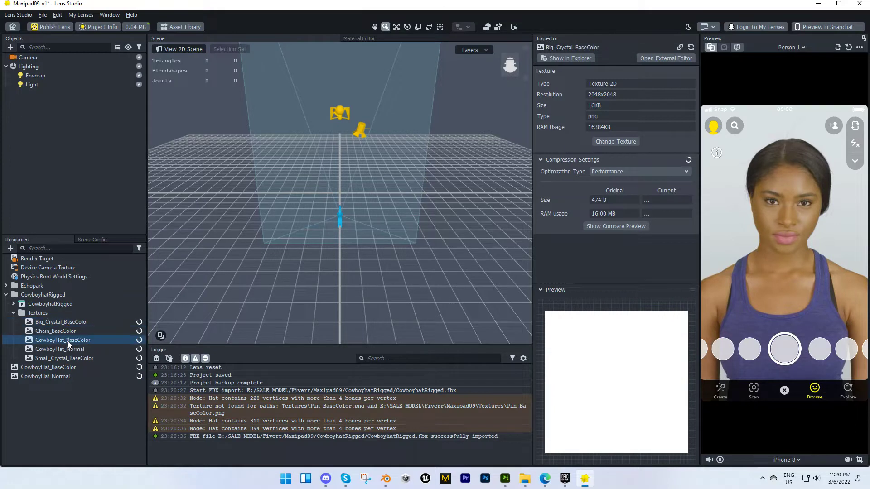
{"action": "left_click", "coordinate": [69, 358]}
Step: Delete the loose duplicate textures CowboyHat_Normal and CowboyHat_BaseColor outside the CowboyhatRigged folder
{"action": "left_click", "coordinate": [65, 377]}
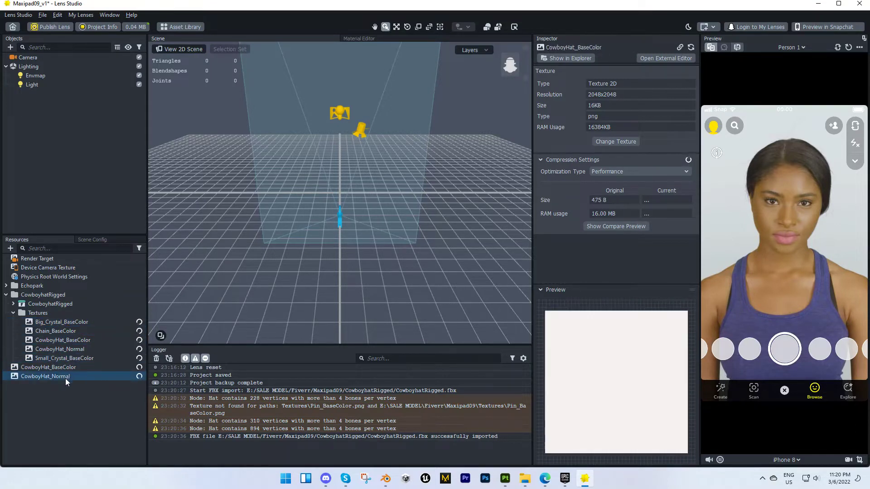
{"action": "left_click", "coordinate": [51, 369], "text": "shift"}
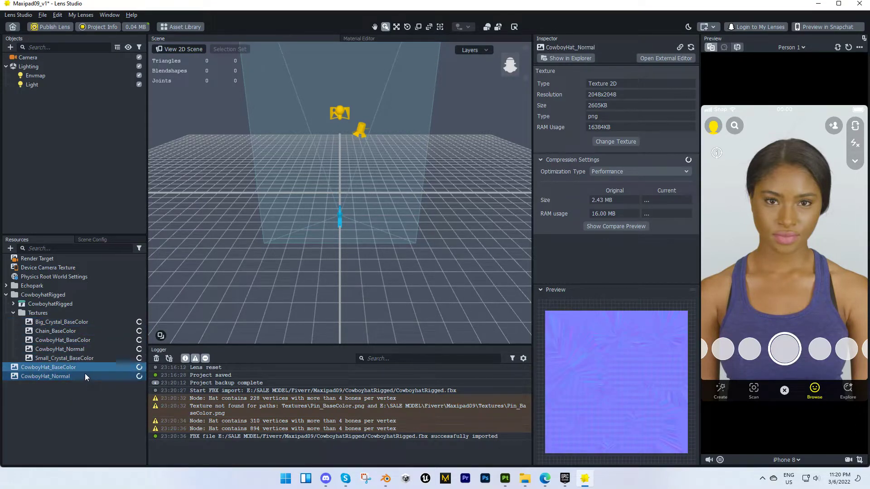
{"action": "key", "text": "Delete"}
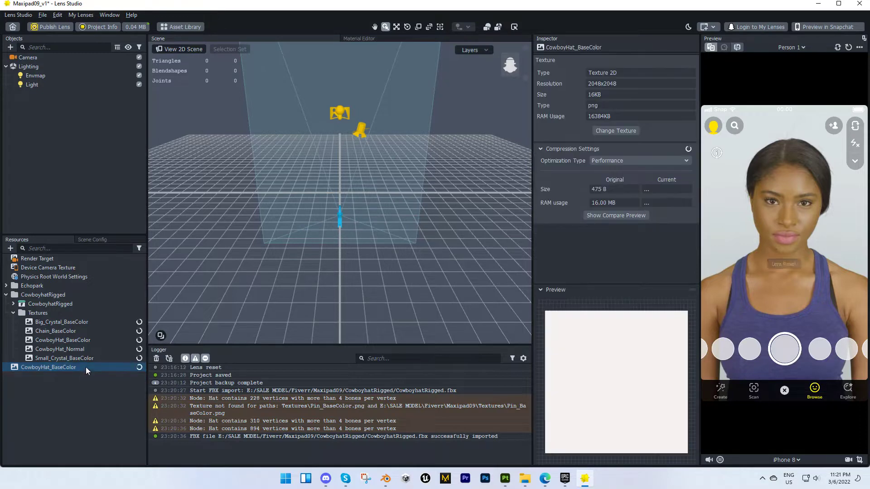
{"action": "key", "text": "Delete"}
Step: Review the textures inside the CowboyhatRigged folder one by one and collapse its Textures subfolder
{"action": "left_click", "coordinate": [82, 358]}
{"action": "left_click", "coordinate": [81, 349], "text": "shift"}
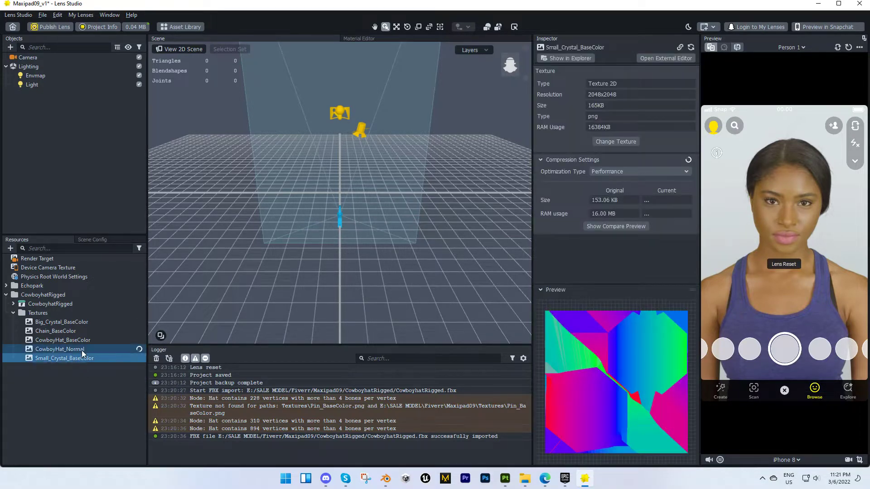
{"action": "left_click", "coordinate": [82, 349]}
{"action": "left_click", "coordinate": [82, 340]}
{"action": "left_click", "coordinate": [72, 330]}
{"action": "left_click", "coordinate": [71, 325], "text": "shift"}
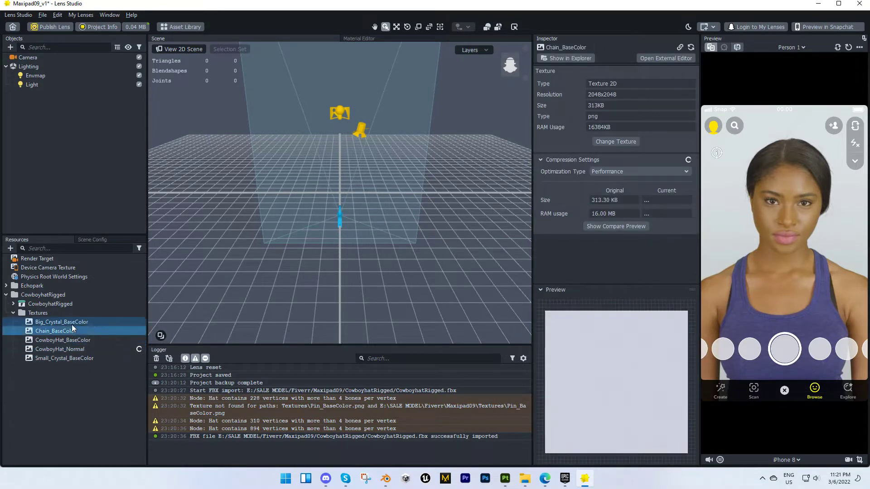
{"action": "left_click", "coordinate": [54, 313]}
{"action": "double_click", "coordinate": [13, 311]}
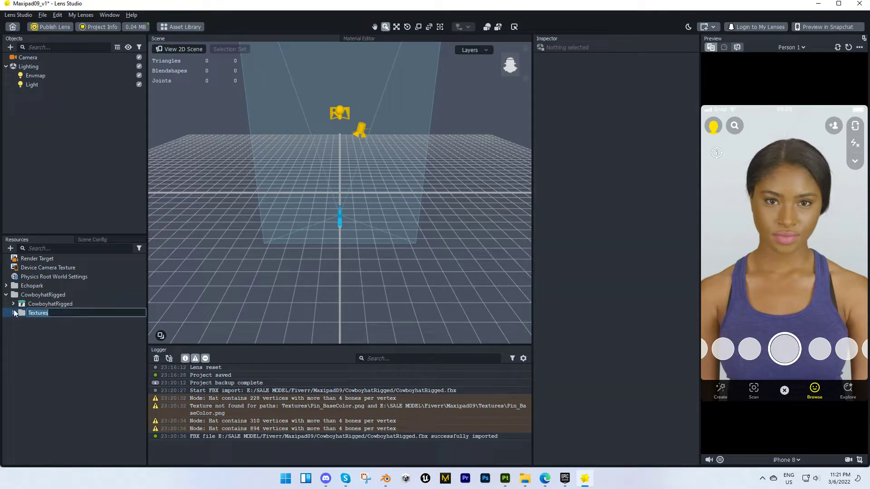
{"action": "left_click", "coordinate": [13, 313]}
{"action": "left_click", "coordinate": [14, 314]}
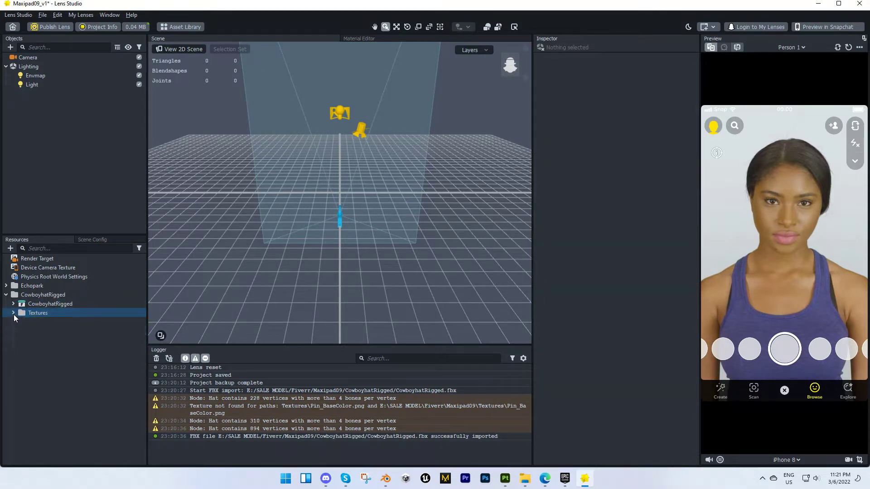
Step: Create a new resources folder and name it Material PBR
{"action": "right_click", "coordinate": [37, 330]}
{"action": "left_click", "coordinate": [52, 337]}
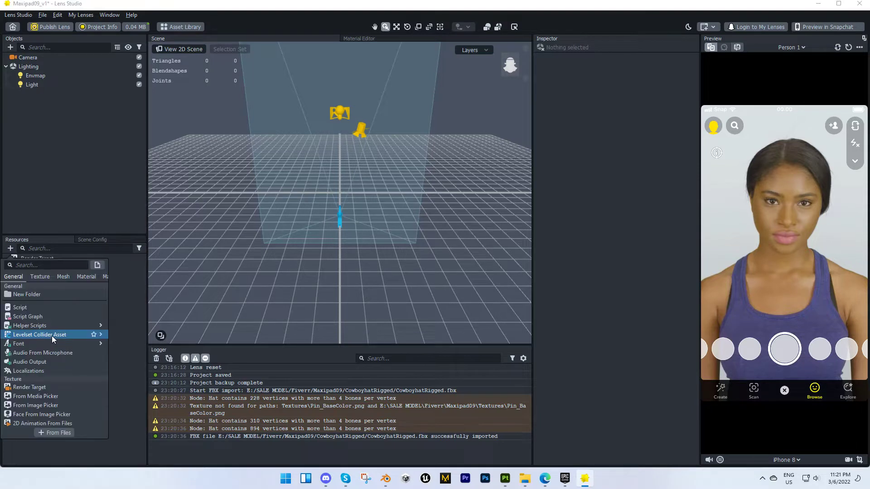
{"action": "left_click", "coordinate": [37, 296]}
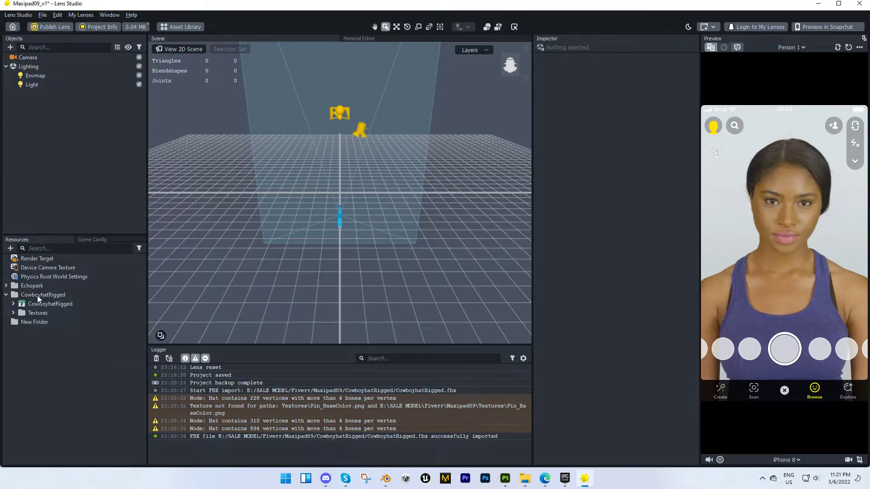
{"action": "right_click", "coordinate": [47, 322]}
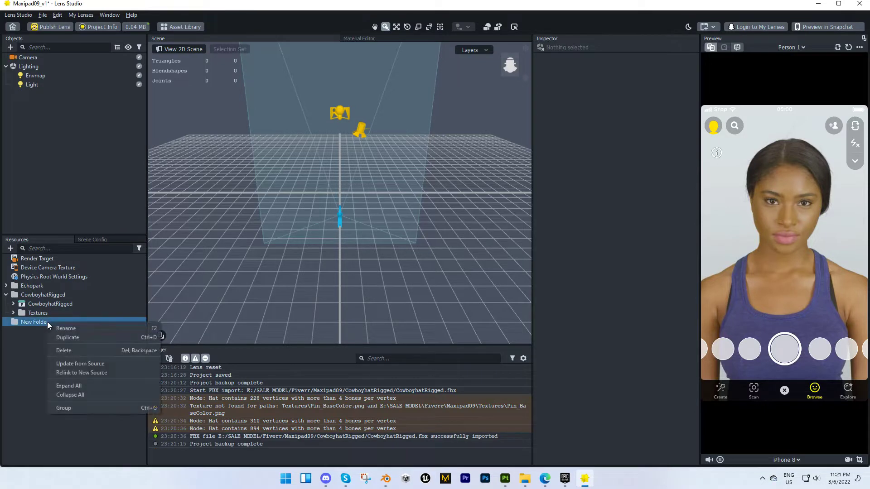
{"action": "left_click", "coordinate": [56, 327]}
{"action": "type", "text": "Mate"}
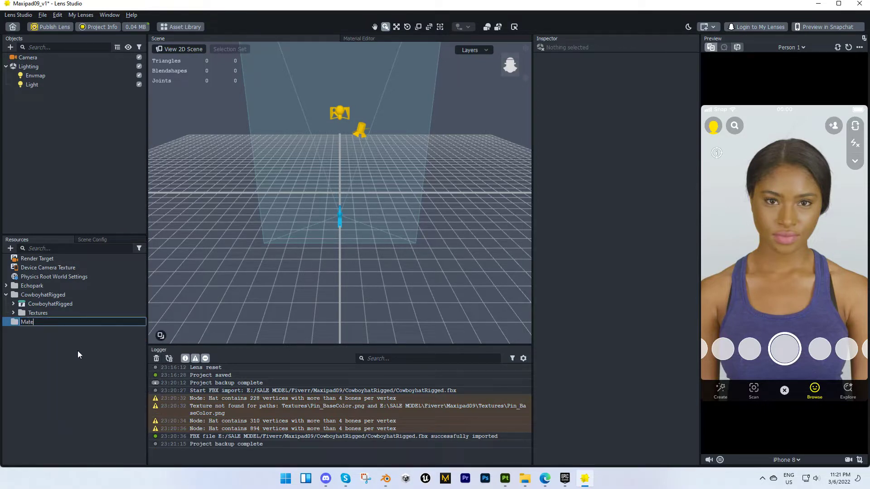
{"action": "type", "text": "rial PBR"}
{"action": "key", "text": "Return"}
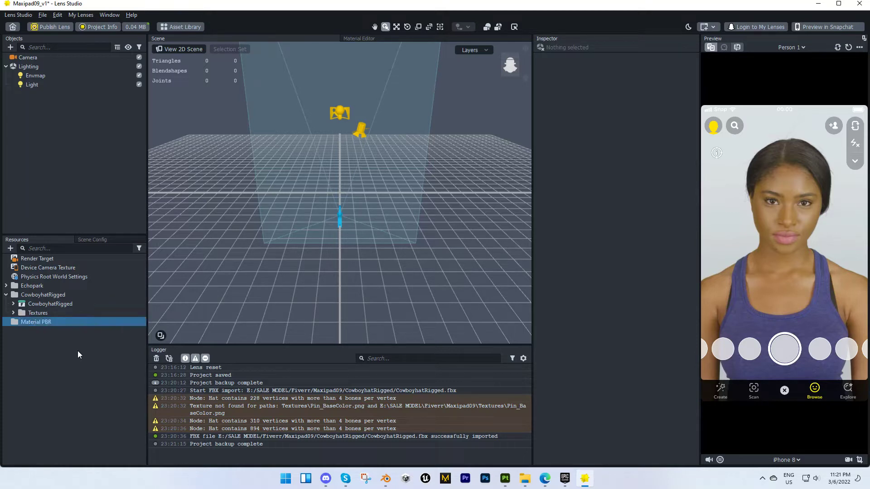
Step: Add a PBR material to the Material PBR folder and check the contents of both Textures folders
{"action": "left_click", "coordinate": [10, 249]}
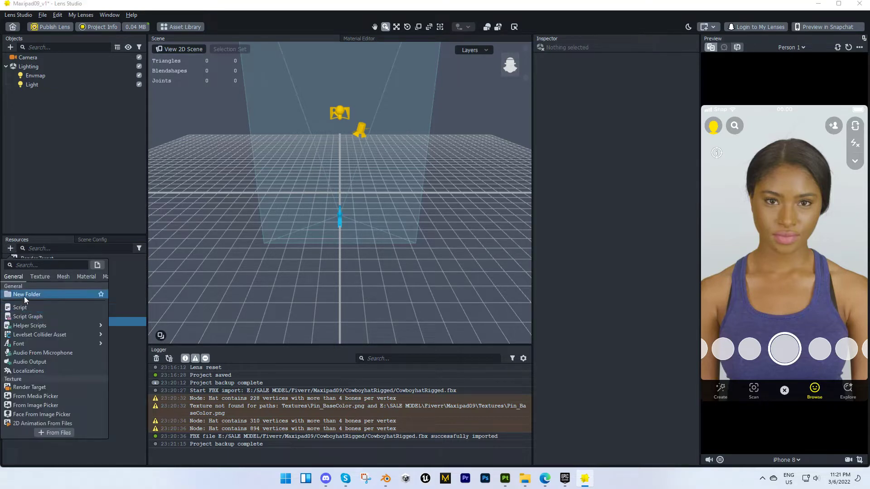
{"action": "left_click", "coordinate": [21, 266]}
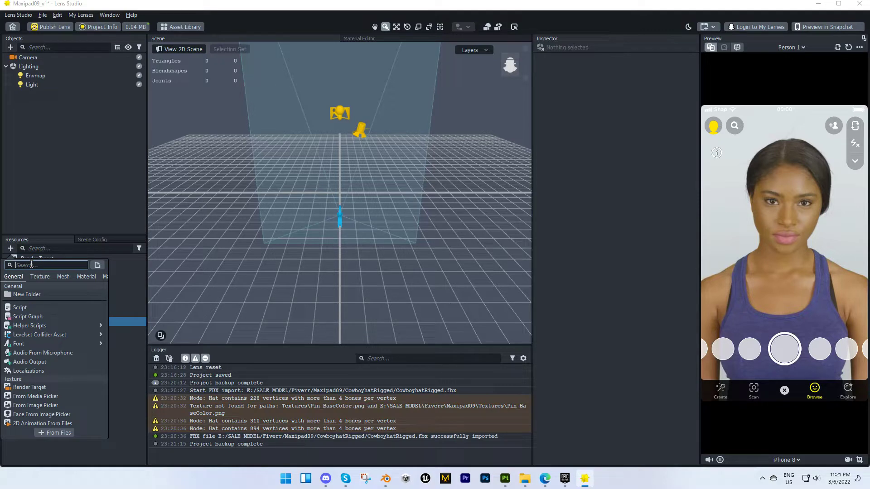
{"action": "type", "text": "PBR"}
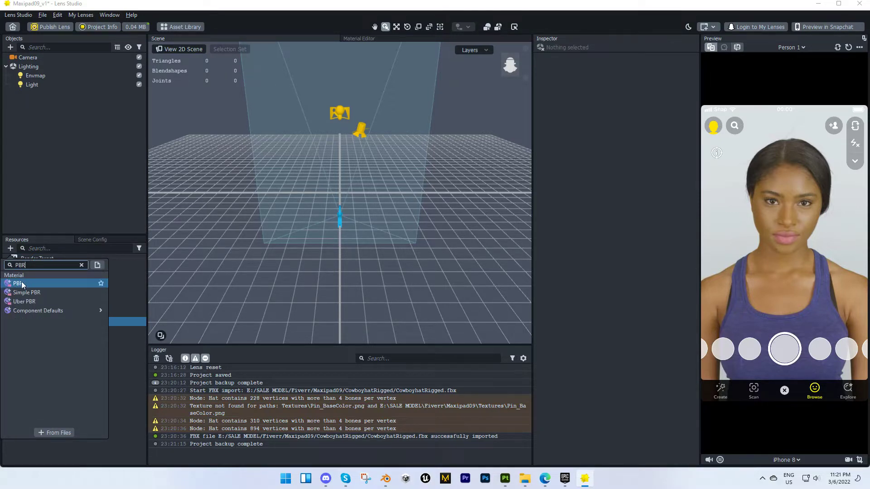
{"action": "left_click", "coordinate": [31, 283]}
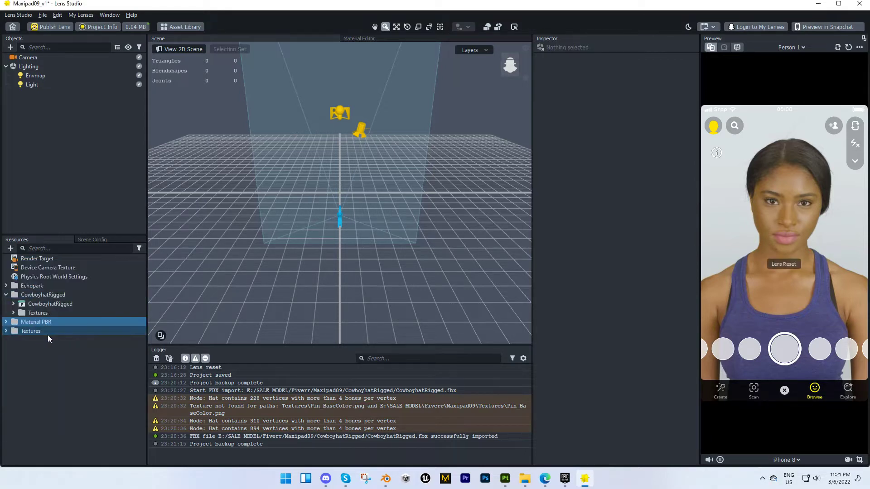
{"action": "left_click", "coordinate": [6, 322]}
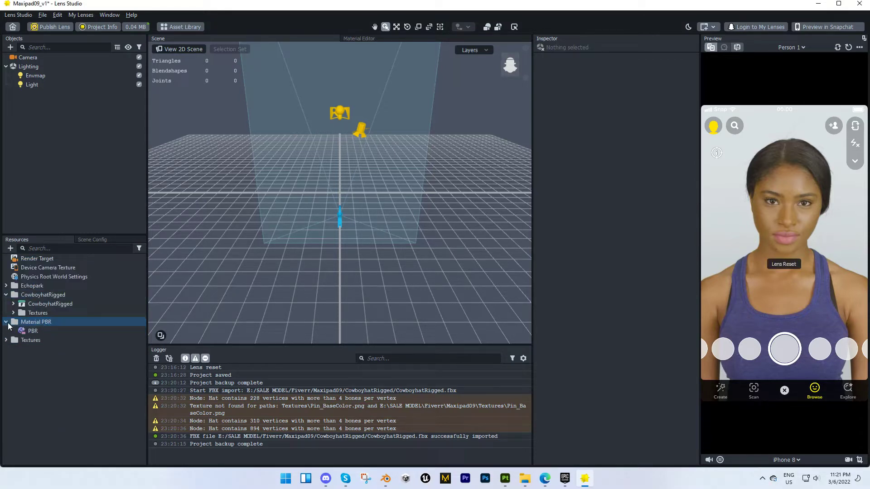
{"action": "left_click", "coordinate": [37, 330]}
{"action": "left_click", "coordinate": [14, 313]}
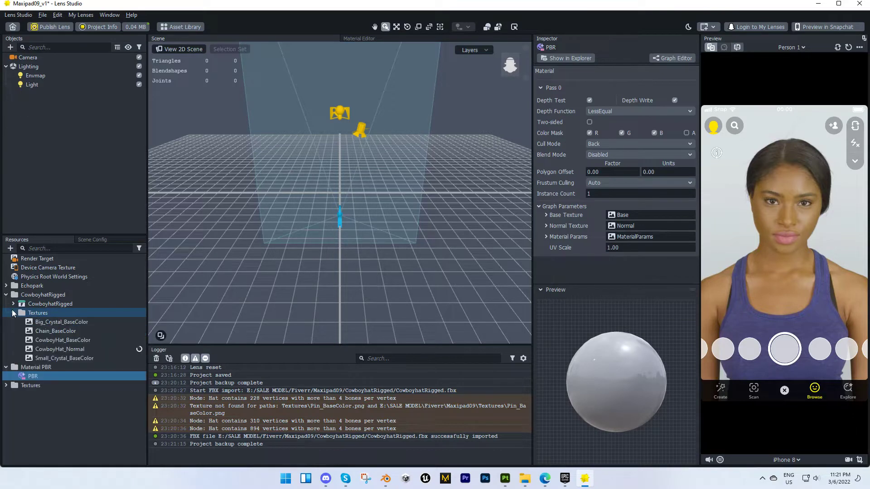
{"action": "left_click", "coordinate": [14, 313]}
{"action": "left_click", "coordinate": [7, 340]}
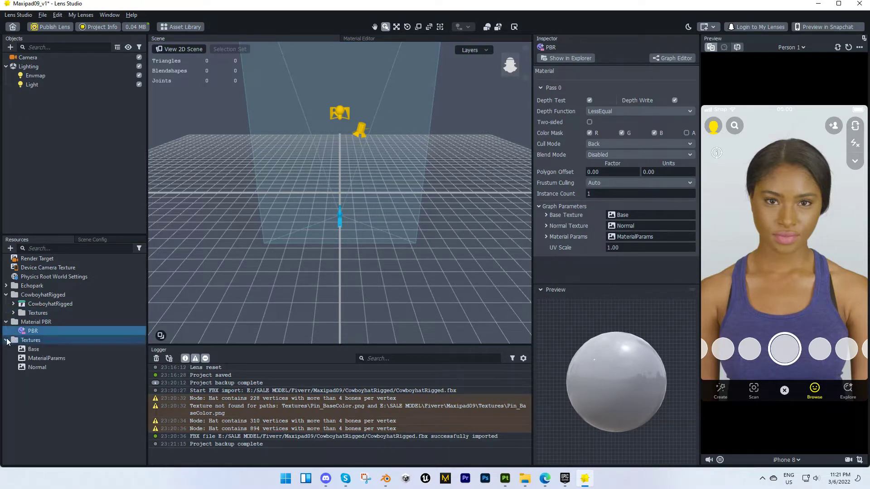
{"action": "left_click", "coordinate": [7, 341]}
Step: Rename the new PBR material as CowboyhatPBR
{"action": "left_click", "coordinate": [35, 332]}
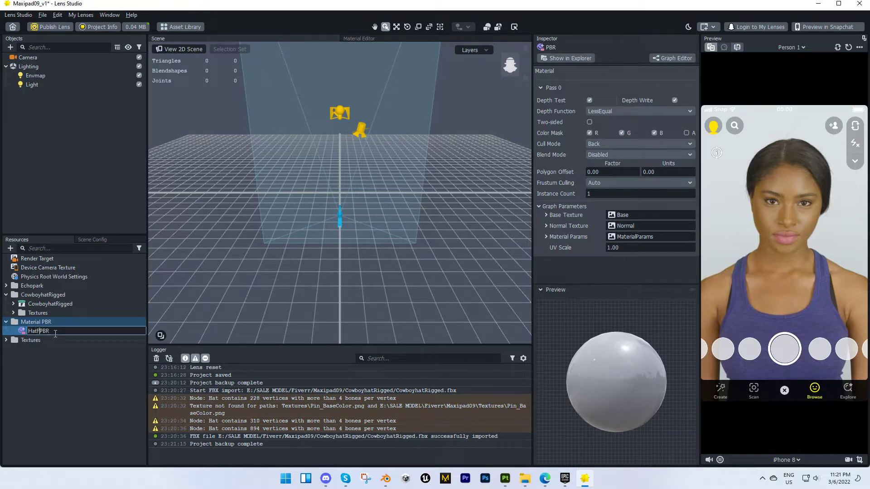
{"action": "type", "text": "Hat"}
{"action": "key", "text": "BackSpace"}
{"action": "key", "text": "BackSpace"}
{"action": "key", "text": "BackSpace"}
{"action": "type", "text": "Cowboyhat"}
{"action": "key", "text": "Return"}
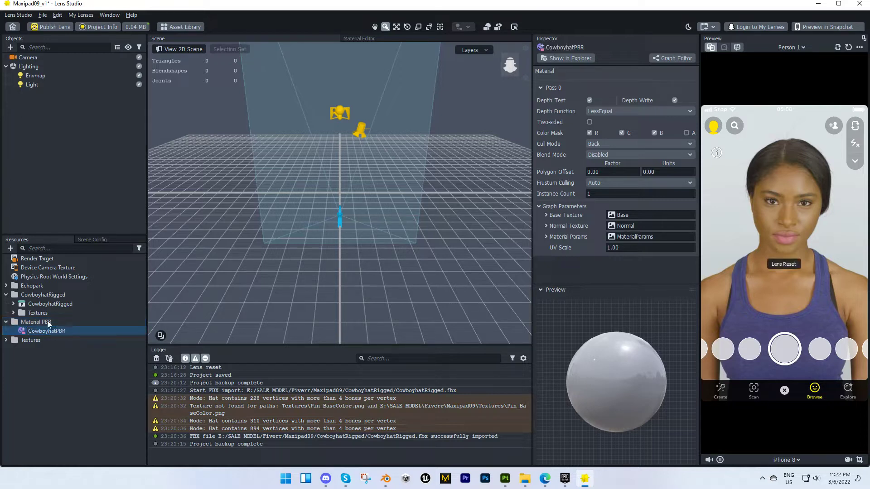
Step: Add a Simple PBR material to the Material PBR folder
{"action": "left_click", "coordinate": [9, 248]}
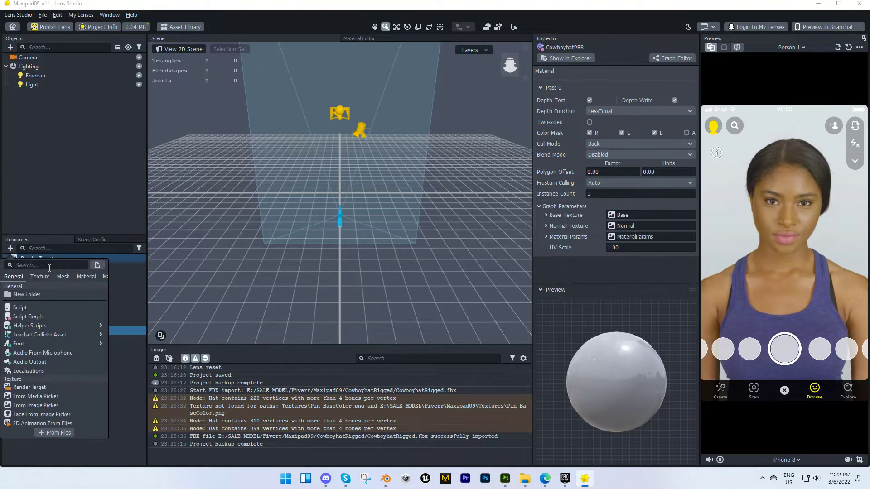
{"action": "left_click", "coordinate": [59, 266]}
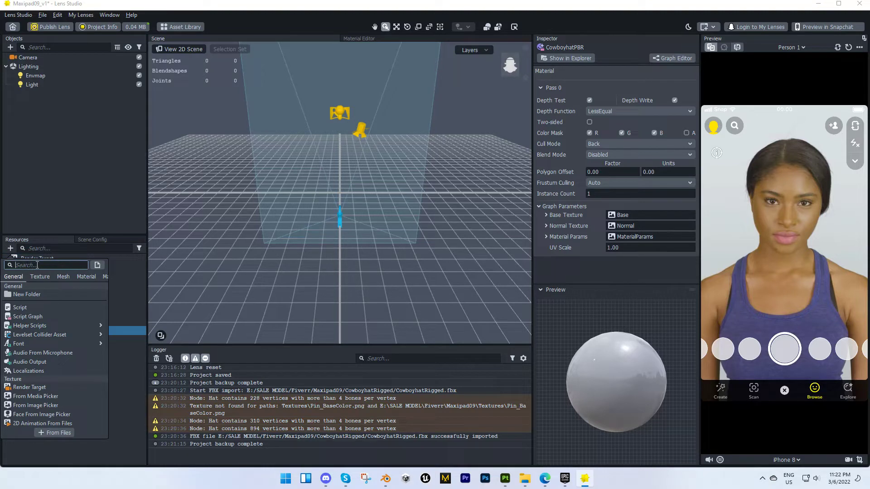
{"action": "type", "text": "PBR"}
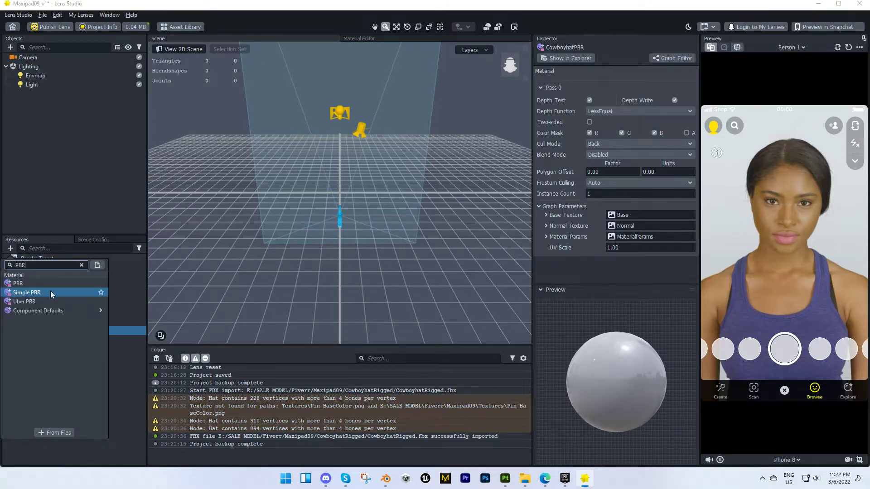
{"action": "left_click", "coordinate": [27, 293]}
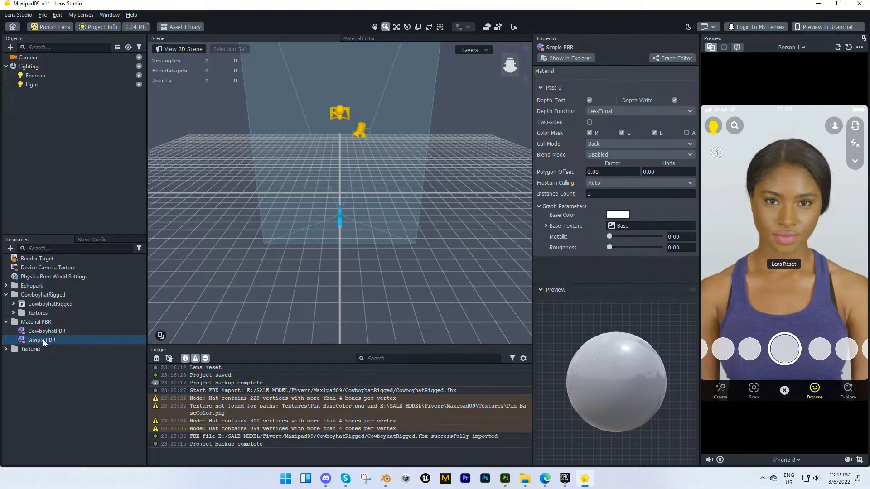
Step: Duplicate the Simple PBR material twice inside the Material PBR folder
{"action": "right_click", "coordinate": [44, 343]}
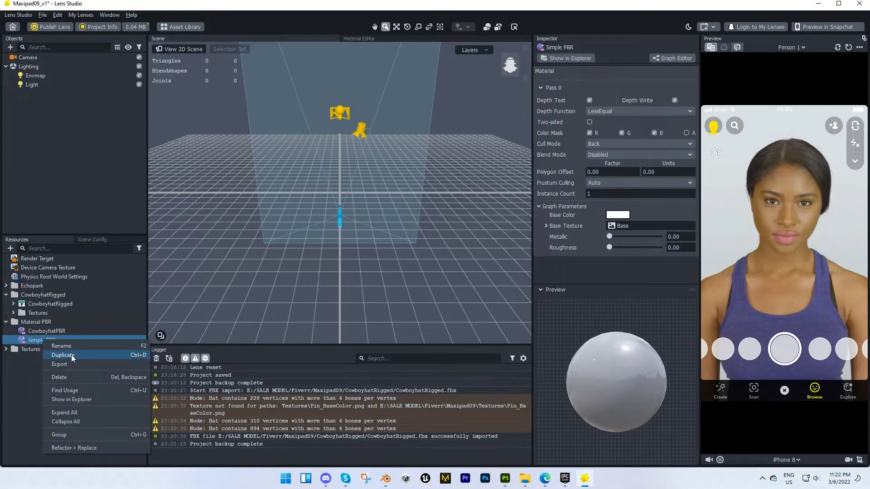
{"action": "left_click", "coordinate": [68, 358]}
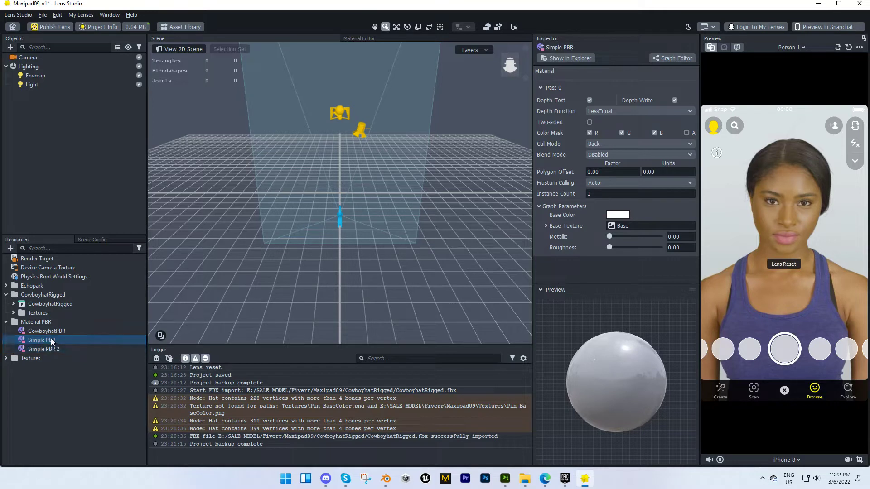
{"action": "right_click", "coordinate": [58, 341]}
{"action": "left_click", "coordinate": [83, 354]}
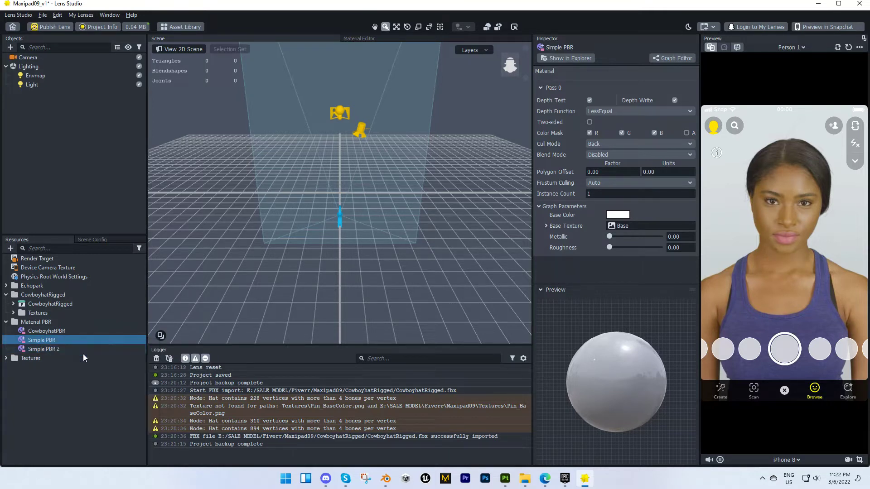
Step: Rename the original Simple PBR material as Chain
{"action": "left_click", "coordinate": [53, 340]}
{"action": "left_click", "coordinate": [53, 339]}
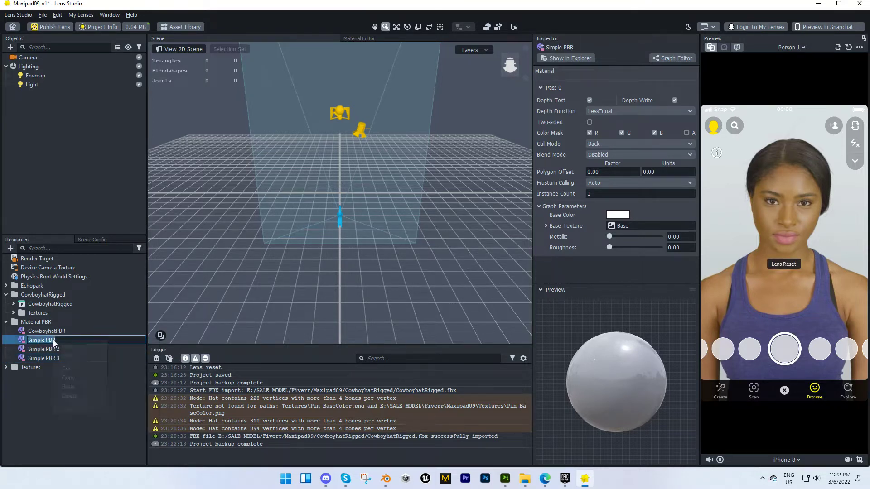
{"action": "right_click", "coordinate": [53, 340]}
{"action": "left_click", "coordinate": [40, 341]}
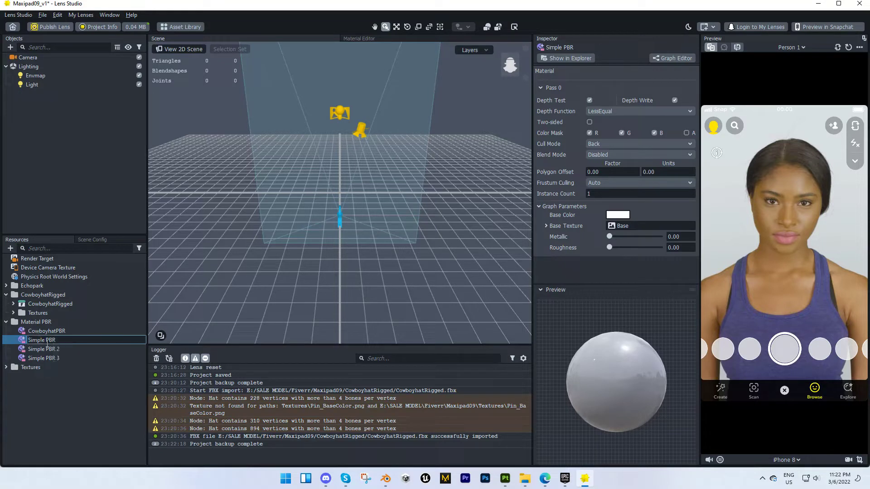
{"action": "key", "text": "Escape"}
{"action": "right_click", "coordinate": [45, 339]}
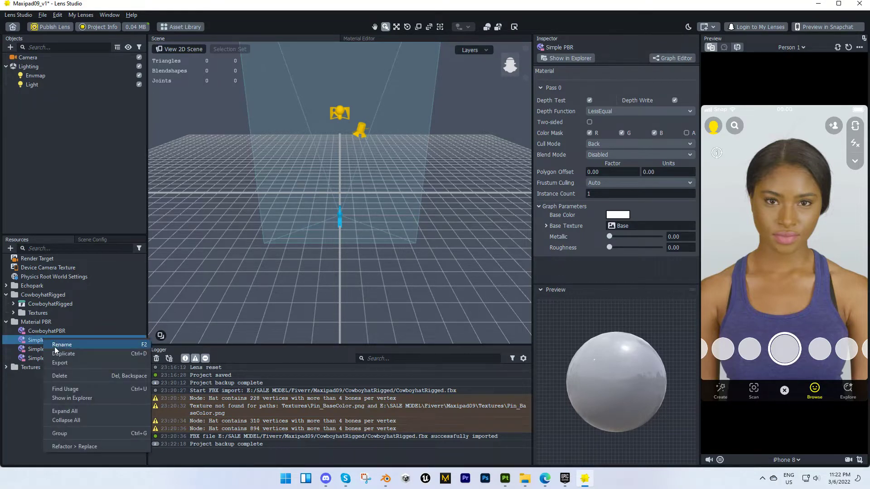
{"action": "left_click", "coordinate": [63, 344]}
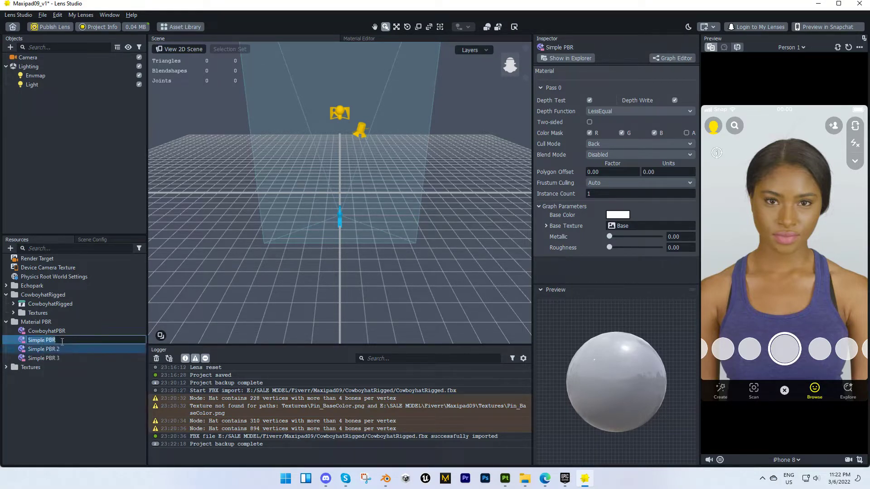
{"action": "type", "text": "Chain"}
{"action": "key", "text": "Return"}
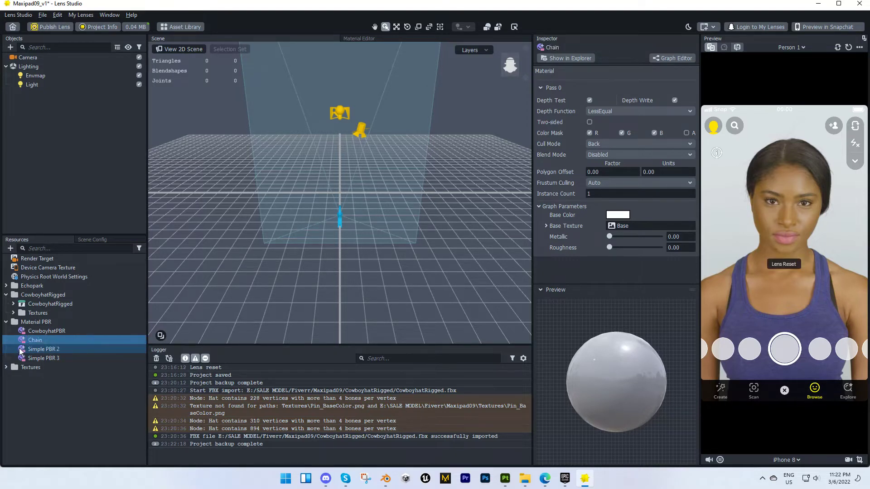
Step: Rename the Simple PBR 2 material as BigCrystal
{"action": "left_click", "coordinate": [33, 351]}
{"action": "right_click", "coordinate": [33, 351]}
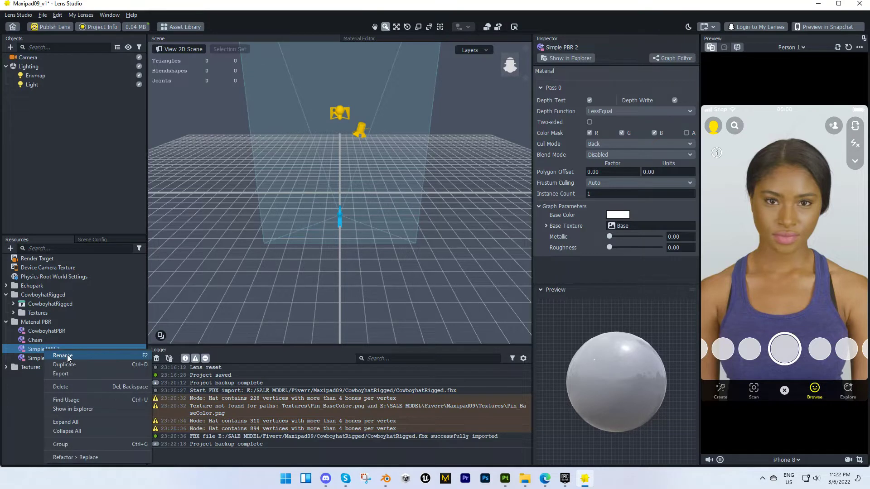
{"action": "left_click", "coordinate": [62, 356]}
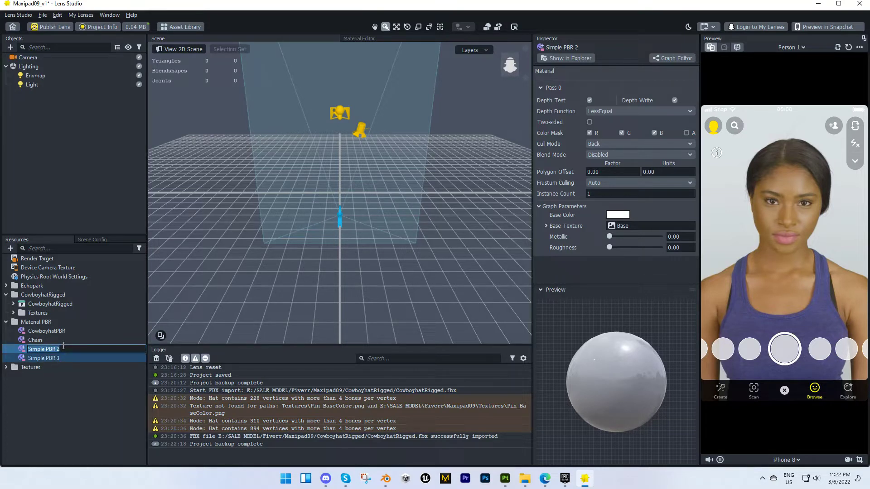
{"action": "type", "text": "Bl"}
{"action": "type", "text": "gCrystal"}
{"action": "key", "text": "Return"}
Step: Rename the Simple PBR 3 material as SmallCrystal
{"action": "left_click", "coordinate": [64, 357]}
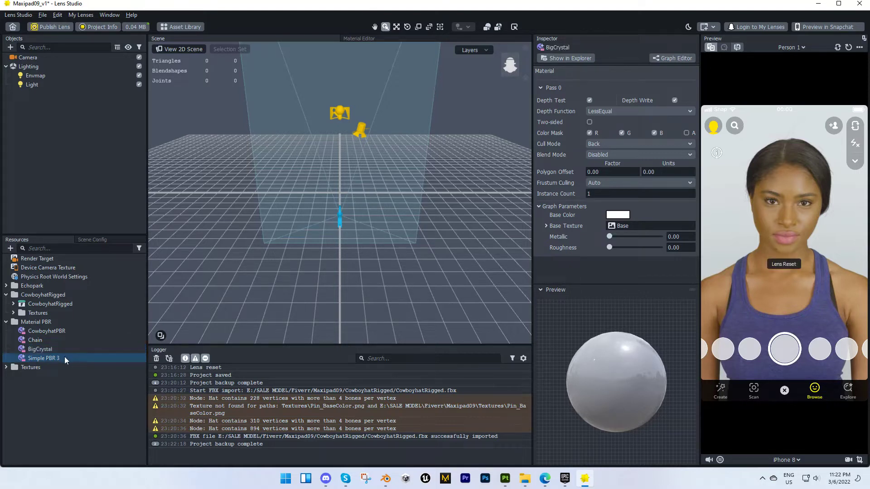
{"action": "right_click", "coordinate": [65, 357]}
{"action": "left_click", "coordinate": [76, 362]}
{"action": "type", "text": "Small"}
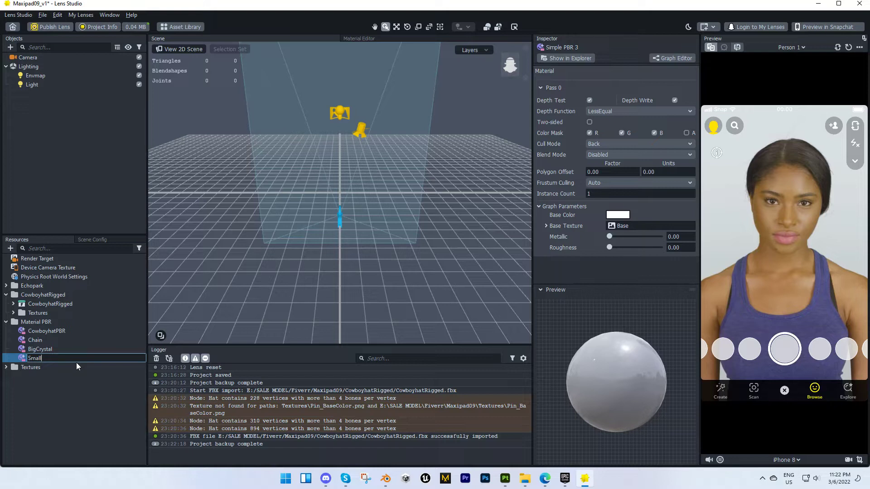
{"action": "type", "text": "Crystal"}
{"action": "key", "text": "Return"}
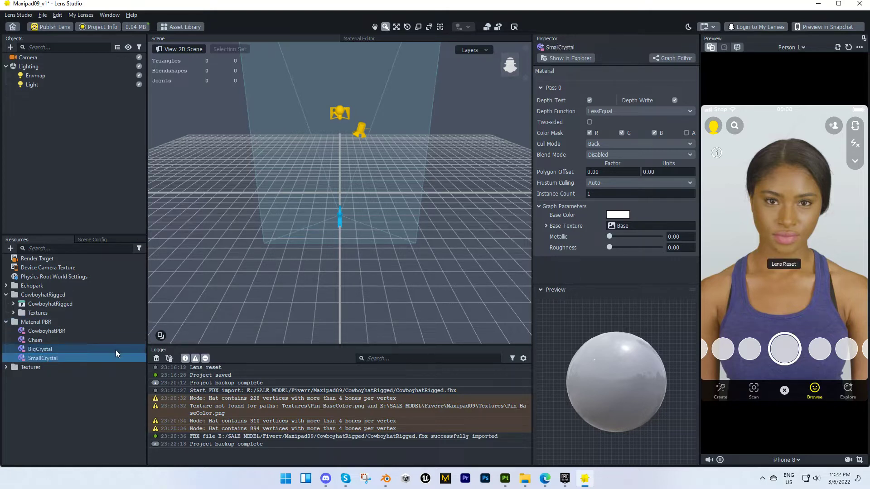
Step: Assign CowboyHat_BaseColor as the base texture and CowboyHat_Normal as the normal texture of the CowboyhatPBR material
{"action": "left_click", "coordinate": [66, 352]}
{"action": "left_click", "coordinate": [48, 339]}
{"action": "left_click", "coordinate": [48, 332]}
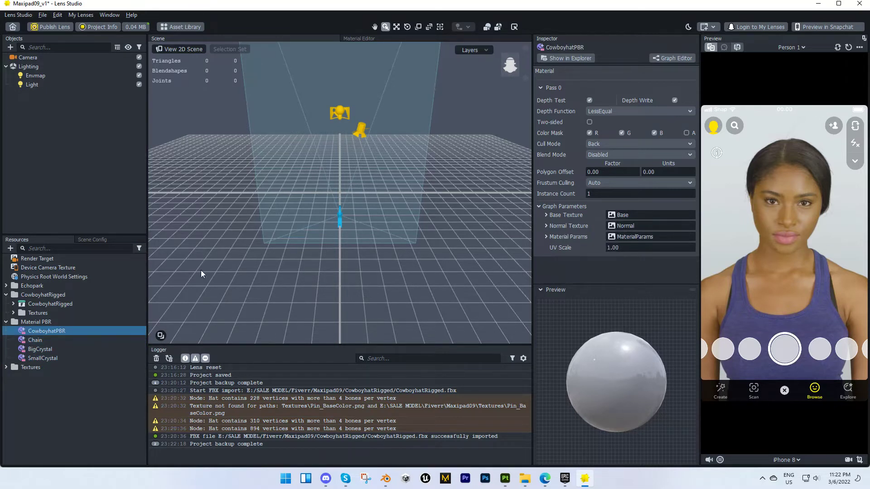
{"action": "double_click", "coordinate": [31, 316]}
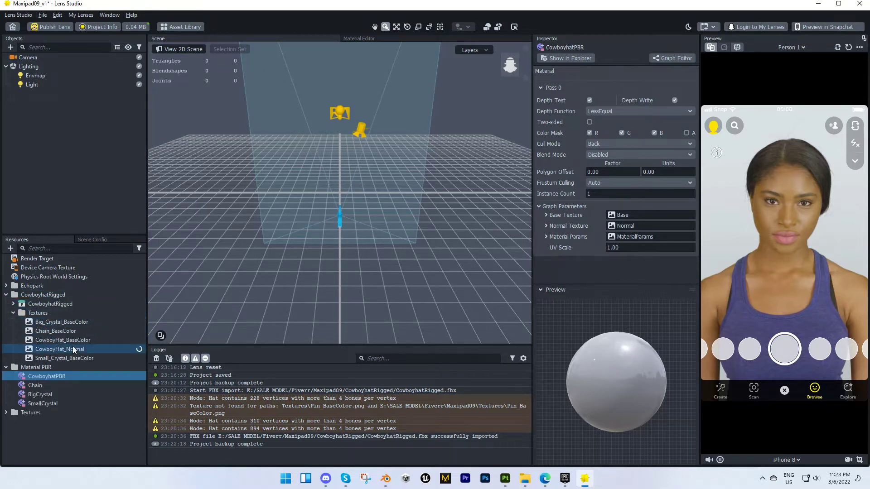
{"action": "left_click_drag", "start_coordinate": [64, 343], "coordinate": [298, 310]}
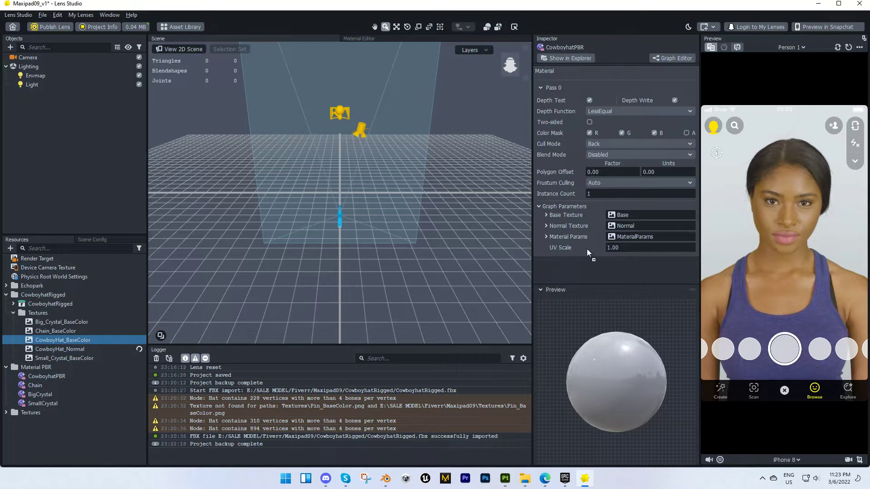
{"action": "left_click_drag", "start_coordinate": [587, 249], "coordinate": [630, 216]}
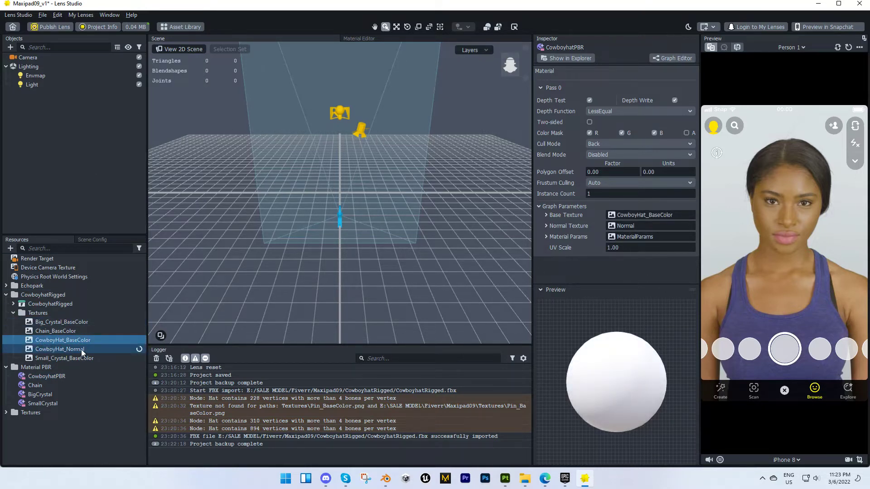
{"action": "left_click_drag", "start_coordinate": [53, 349], "coordinate": [278, 320]}
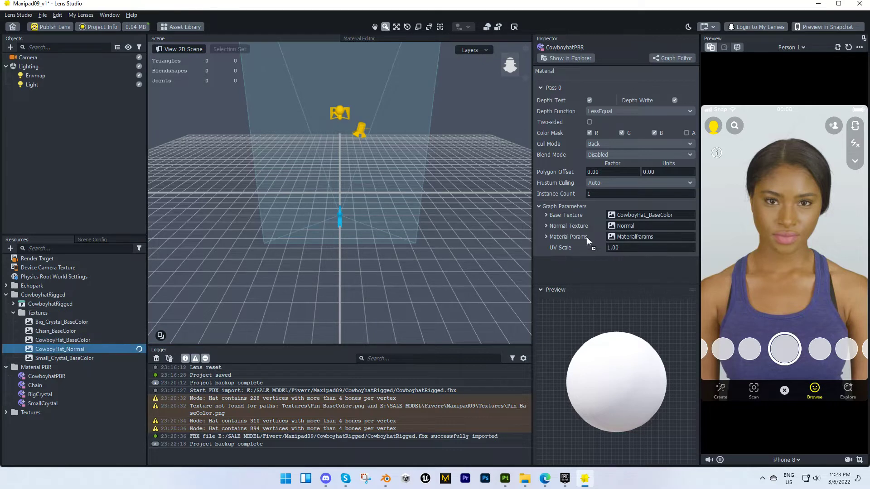
{"action": "left_click_drag", "start_coordinate": [587, 241], "coordinate": [631, 227]}
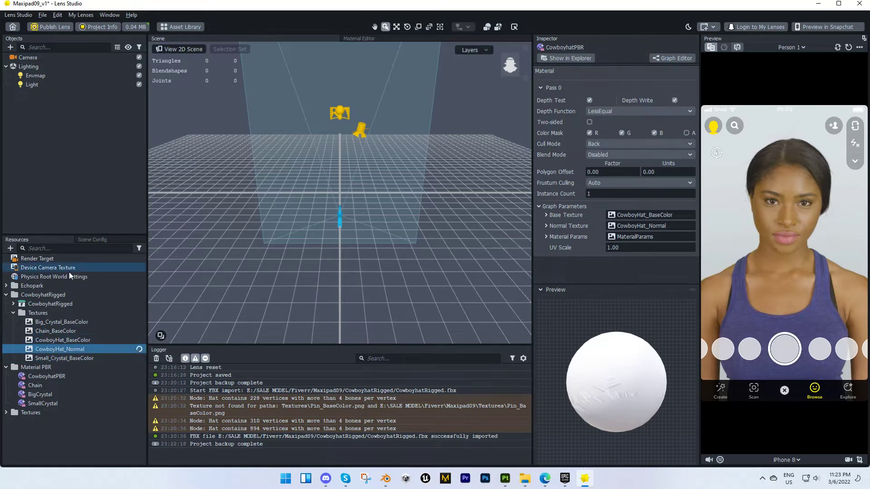
Step: Add the CowboyhatRigged prefab to the scene objects and frame it in the scene view
{"action": "left_click", "coordinate": [14, 304]}
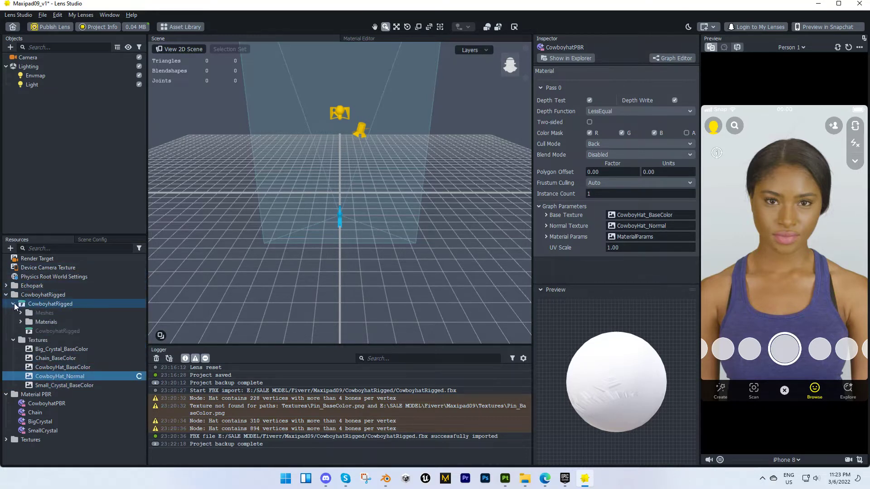
{"action": "left_click_drag", "start_coordinate": [50, 330], "coordinate": [87, 172]}
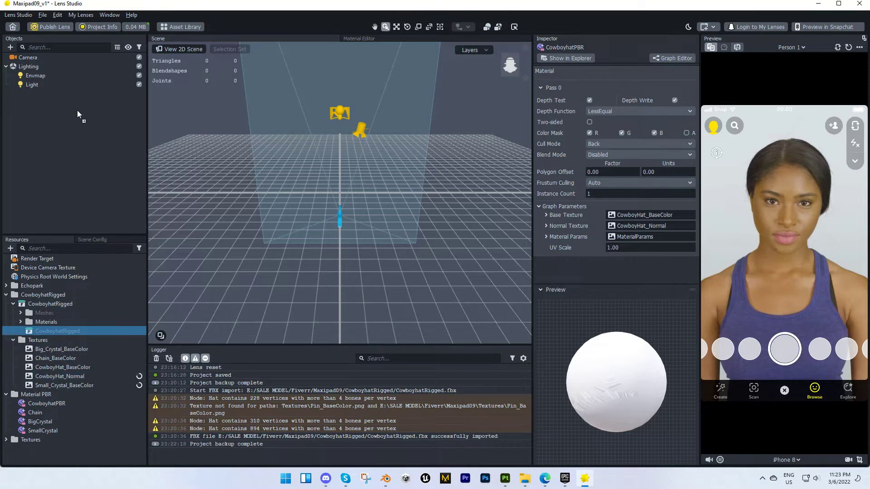
{"action": "left_click_drag", "start_coordinate": [77, 111], "coordinate": [77, 111]}
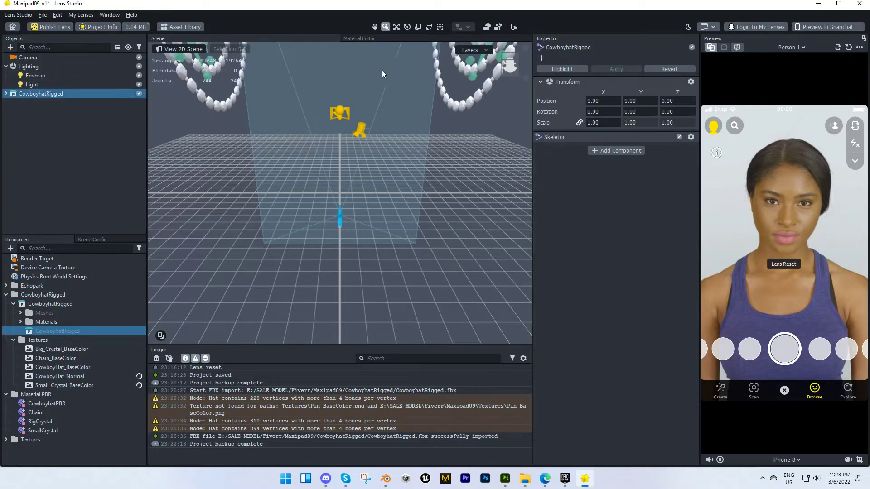
{"action": "key", "text": "f"}
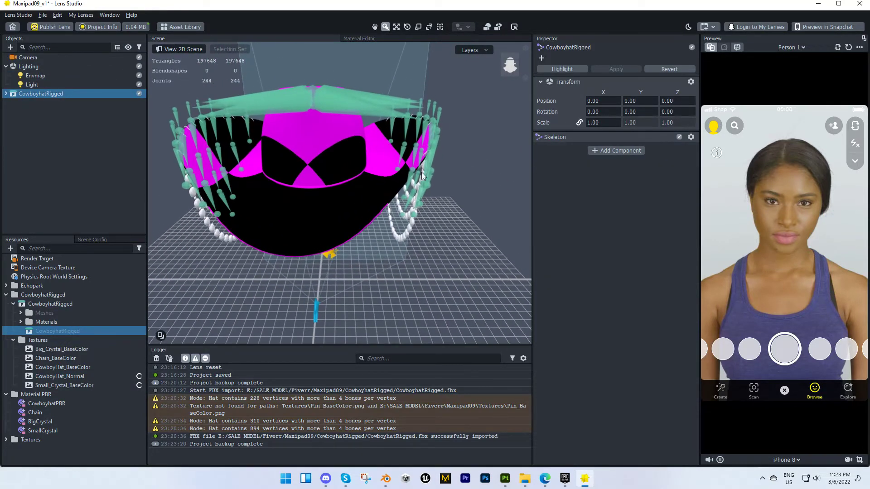
Step: Check the CowboyHat_Normal and Small_Crystal_BaseColor textures and the CowboyhatPBR material's parameters
{"action": "left_click", "coordinate": [139, 376]}
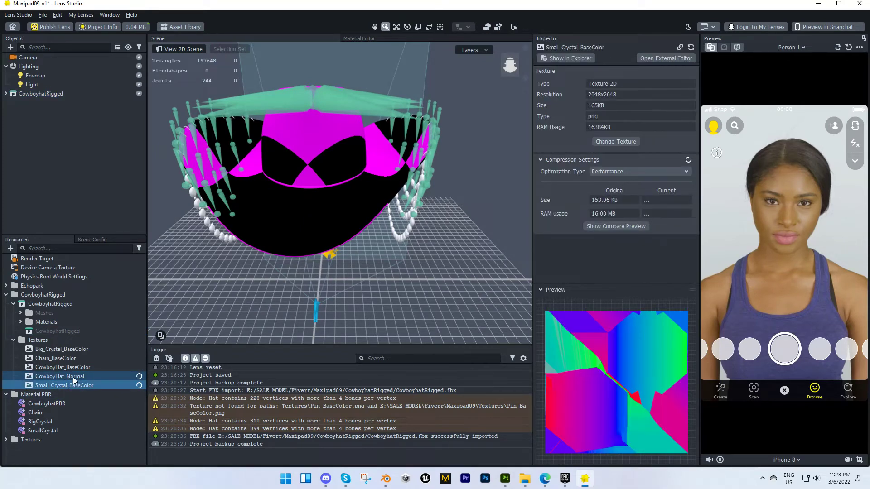
{"action": "left_click", "coordinate": [73, 376]}
{"action": "left_click", "coordinate": [72, 368]}
{"action": "left_click", "coordinate": [72, 377]}
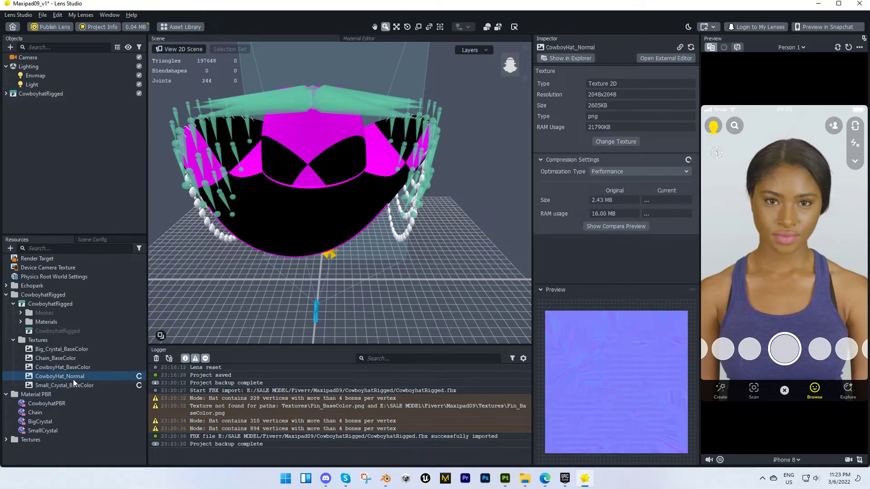
{"action": "left_click", "coordinate": [74, 385]}
{"action": "left_click", "coordinate": [72, 376]}
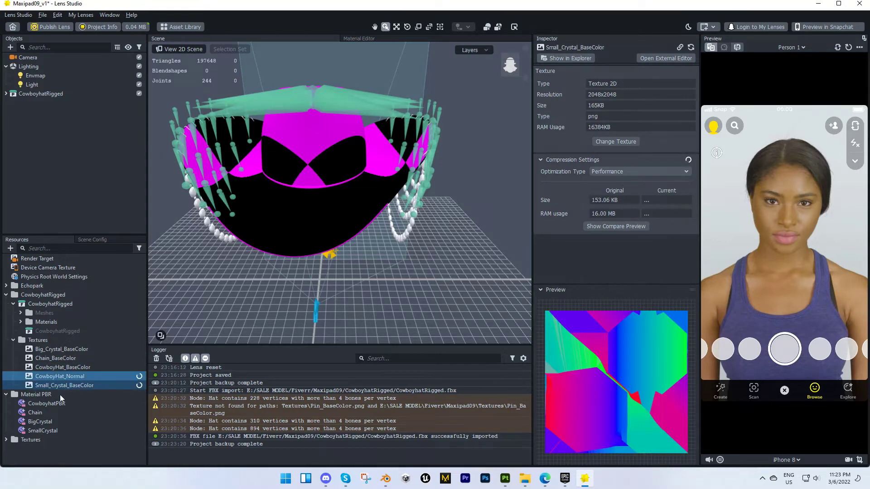
{"action": "left_click", "coordinate": [54, 403]}
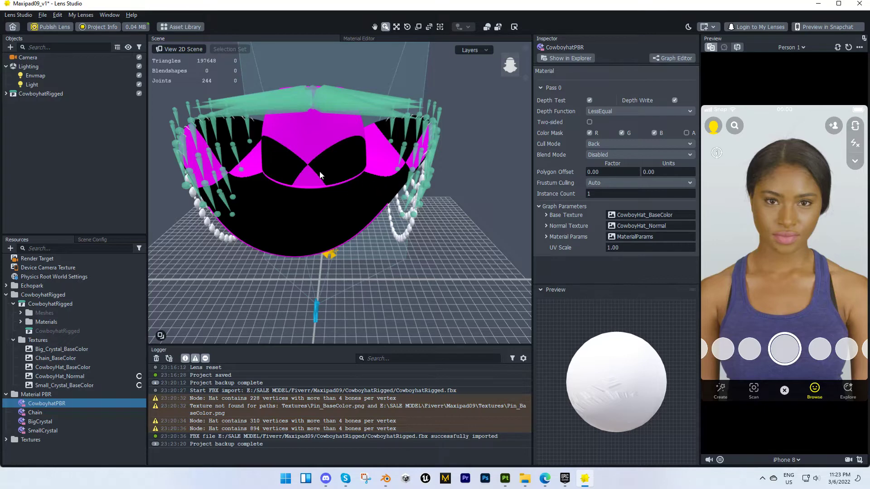
Step: Set the uniform scale of the CowboyhatRigged object to 0.15
{"action": "left_click", "coordinate": [41, 94]}
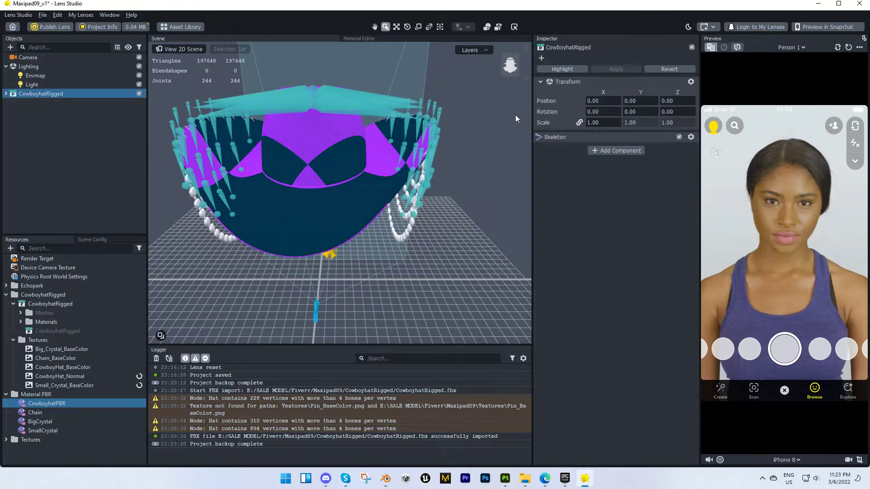
{"action": "left_click_drag", "start_coordinate": [602, 121], "coordinate": [571, 123]}
{"action": "type", "text": ".15"}
{"action": "key", "text": "Return"}
{"action": "scroll", "coordinate": [342, 292], "scroll_direction": "up", "scroll_amount": 5}
{"action": "scroll", "coordinate": [365, 187], "scroll_direction": "up", "scroll_amount": 4}
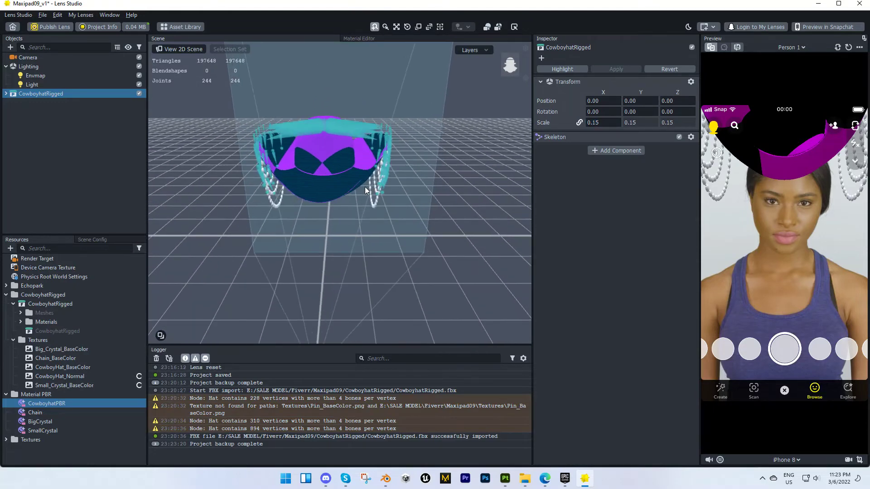
Step: Move the CowboyhatRigged object back along the Z axis to a position of about -17.48
{"action": "left_click_drag", "start_coordinate": [365, 187], "coordinate": [297, 177], "text": "alt"}
{"action": "scroll", "coordinate": [300, 180], "scroll_direction": "up", "scroll_amount": 3}
{"action": "scroll", "coordinate": [281, 178], "scroll_direction": "down", "scroll_amount": 2}
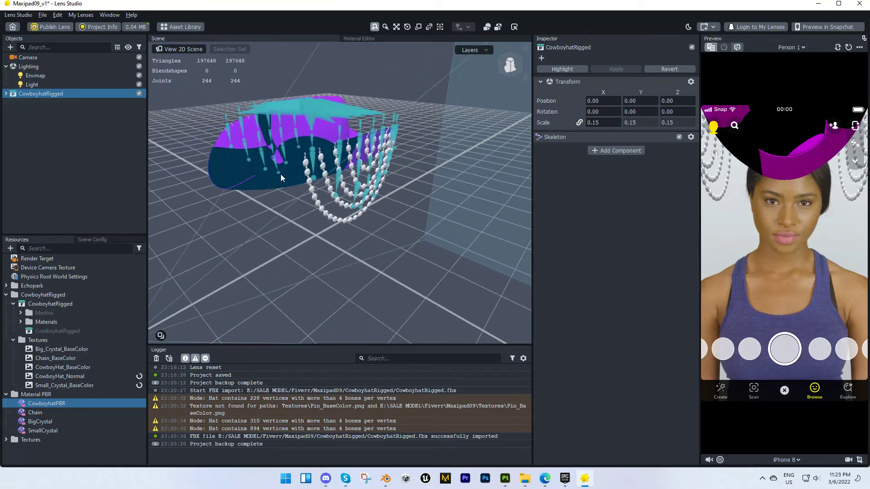
{"action": "double_click", "coordinate": [19, 94]}
{"action": "left_click", "coordinate": [45, 93]}
{"action": "left_click", "coordinate": [396, 26]}
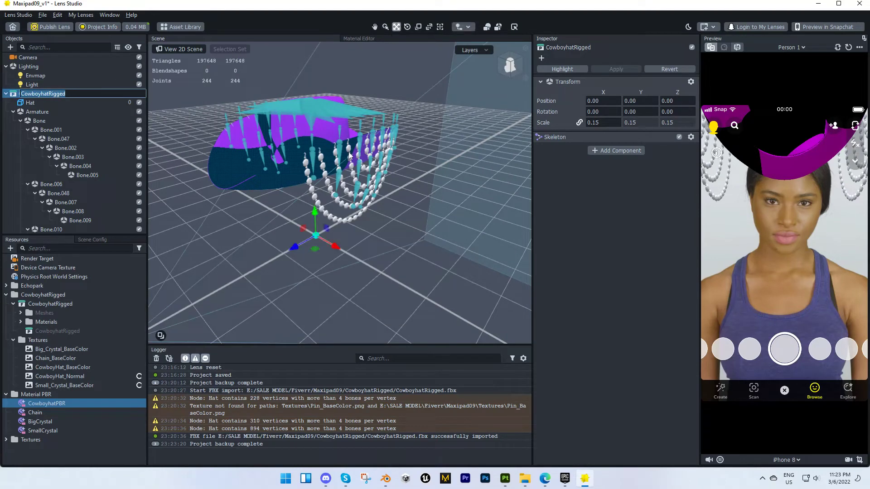
{"action": "left_click_drag", "start_coordinate": [301, 244], "coordinate": [347, 234]}
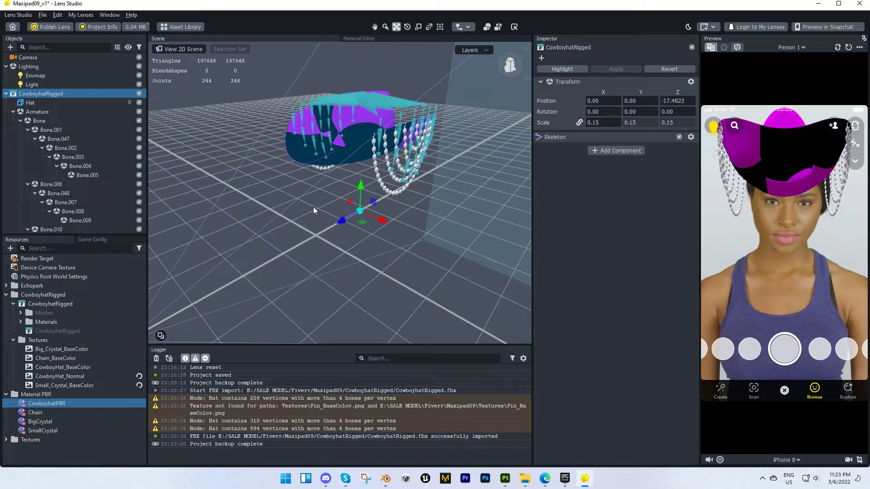
{"action": "left_click", "coordinate": [6, 93]}
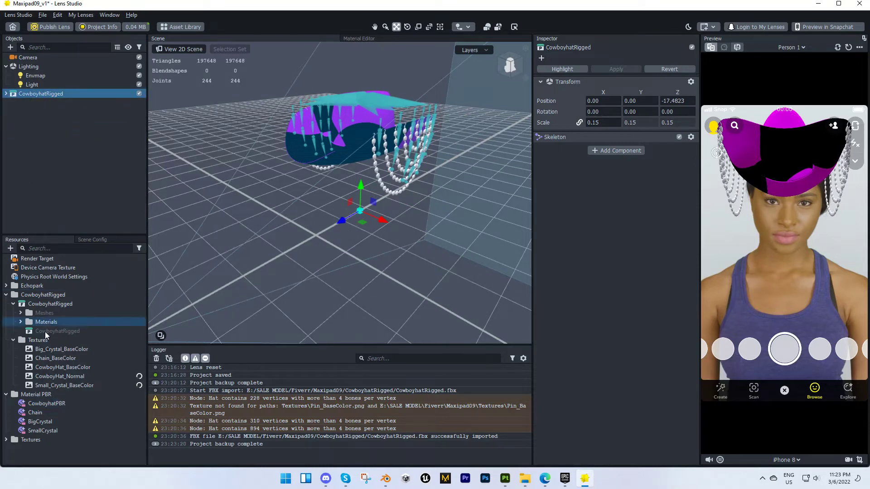
Step: Assign the Chain_BaseColor texture as the base texture of the Chain material
{"action": "left_click", "coordinate": [51, 404]}
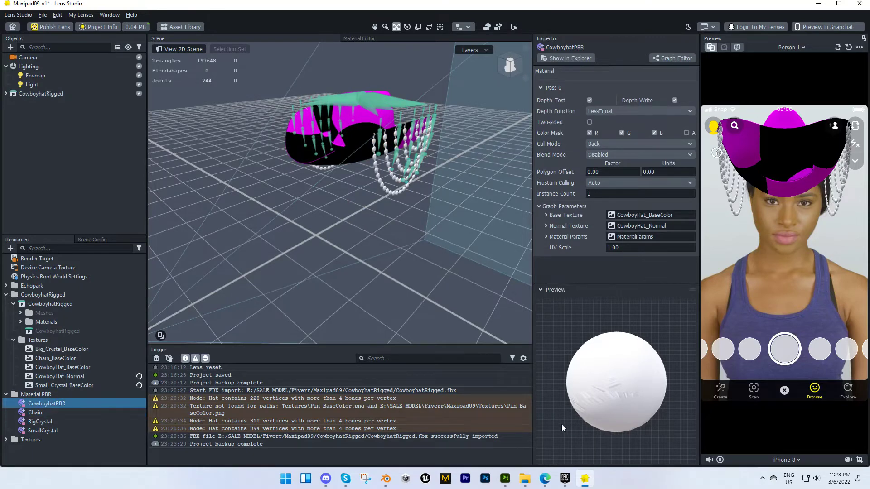
{"action": "left_click", "coordinate": [57, 413]}
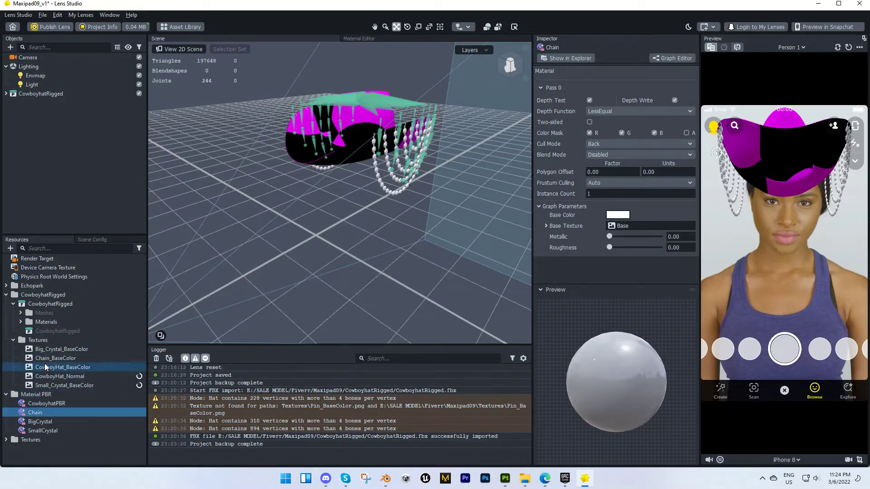
{"action": "left_click_drag", "start_coordinate": [44, 358], "coordinate": [624, 223]}
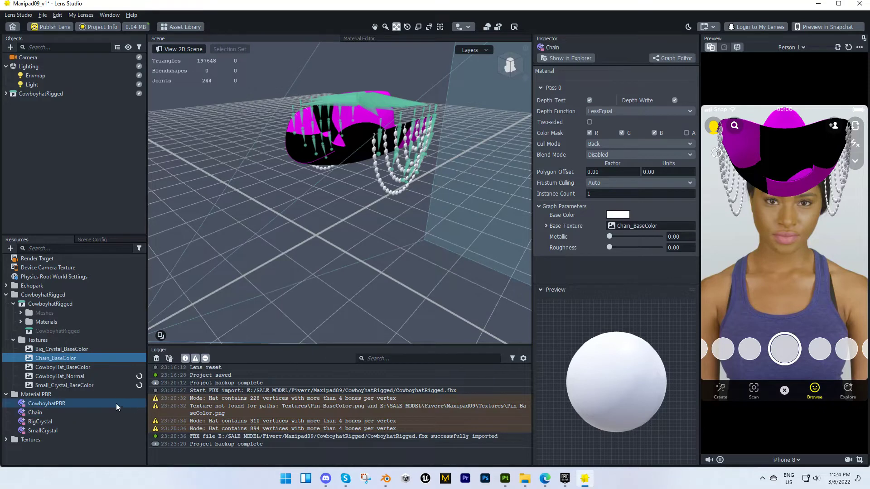
{"action": "left_click", "coordinate": [66, 406]}
{"action": "left_click", "coordinate": [47, 412]}
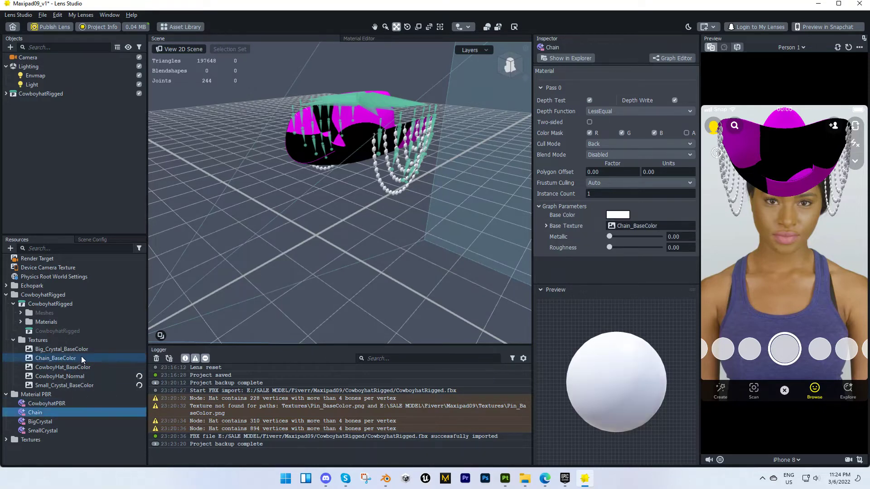
{"action": "left_click_drag", "start_coordinate": [77, 358], "coordinate": [643, 225]}
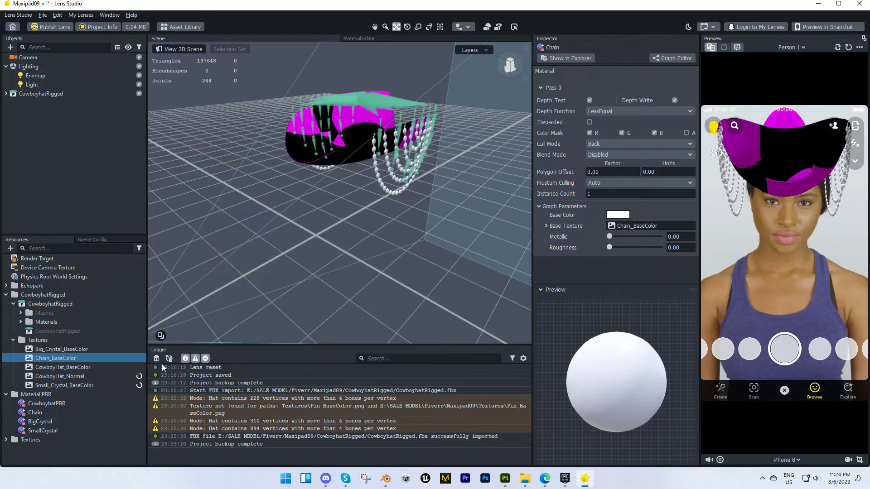
Step: Give the BigCrystal material the Big_Crystal_BaseColor base texture and set its metallic value to 1.00
{"action": "left_click", "coordinate": [32, 421]}
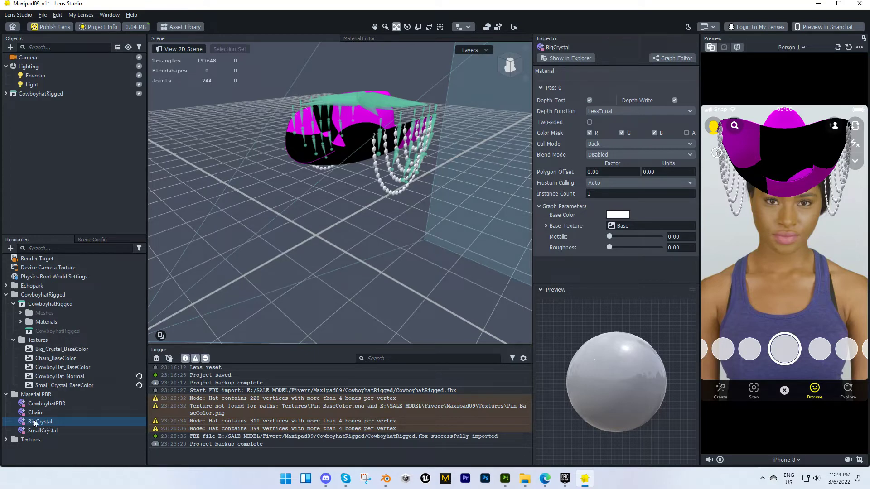
{"action": "left_click", "coordinate": [51, 425]}
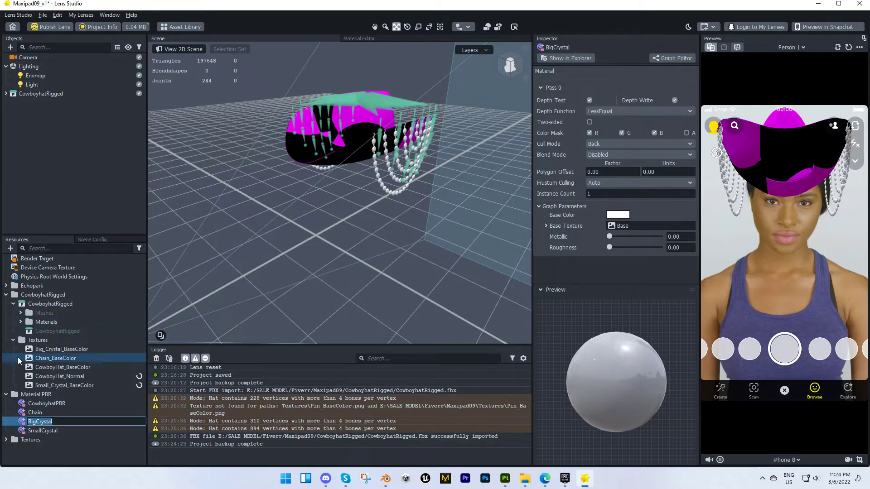
{"action": "left_click_drag", "start_coordinate": [73, 353], "coordinate": [623, 226]}
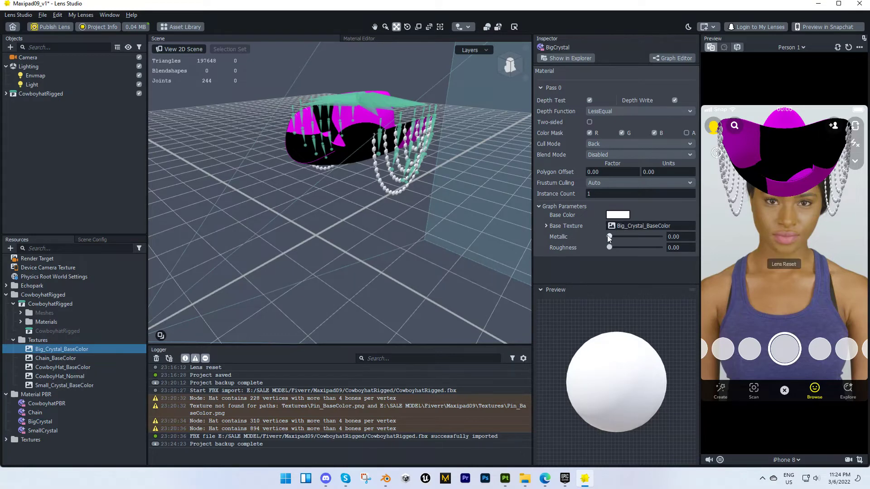
{"action": "left_click_drag", "start_coordinate": [609, 239], "coordinate": [673, 239]}
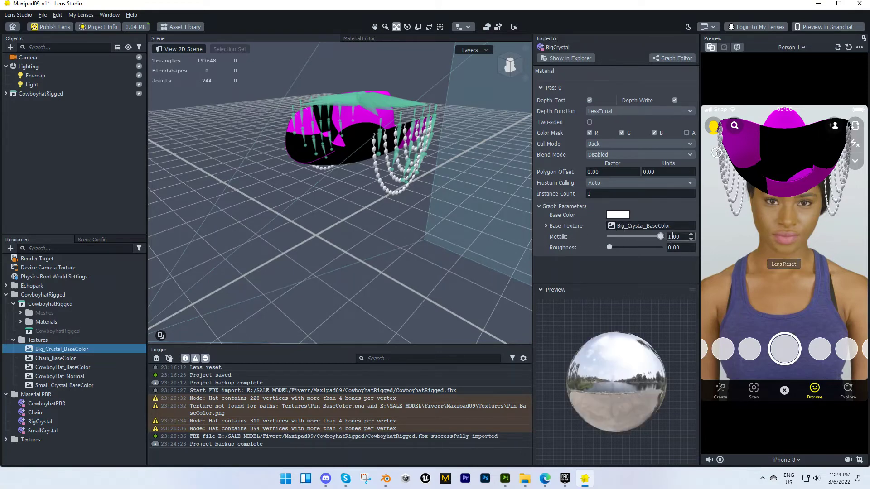
{"action": "right_click_drag", "start_coordinate": [412, 142], "coordinate": [315, 136]}
{"action": "mouse_move", "coordinate": [315, 133]}
{"action": "middle_mouse_down"}
{"action": "mouse_move", "coordinate": [299, 145]}
{"action": "mouse_move", "coordinate": [320, 151]}
{"action": "mouse_move", "coordinate": [325, 144]}
{"action": "middle_mouse_up"}
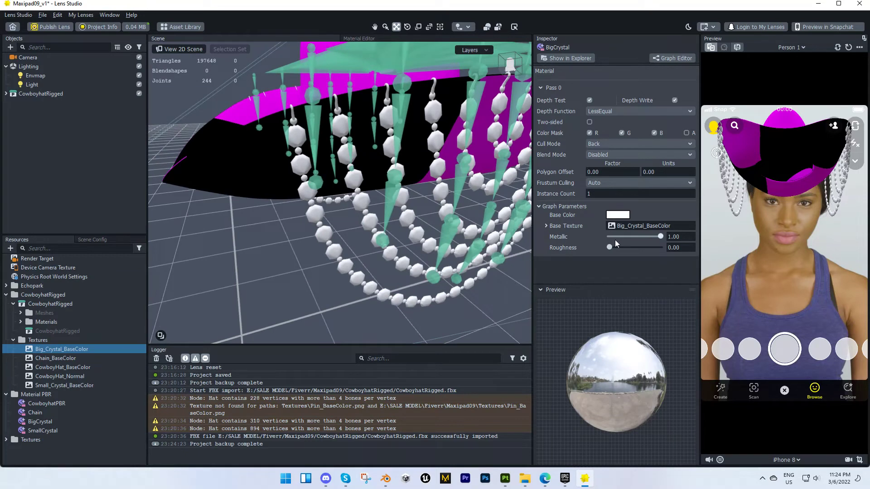
Step: Give the SmallCrystal material the Small_Crystal_BaseColor base texture and set its metallic value to 1.00
{"action": "left_click", "coordinate": [43, 431]}
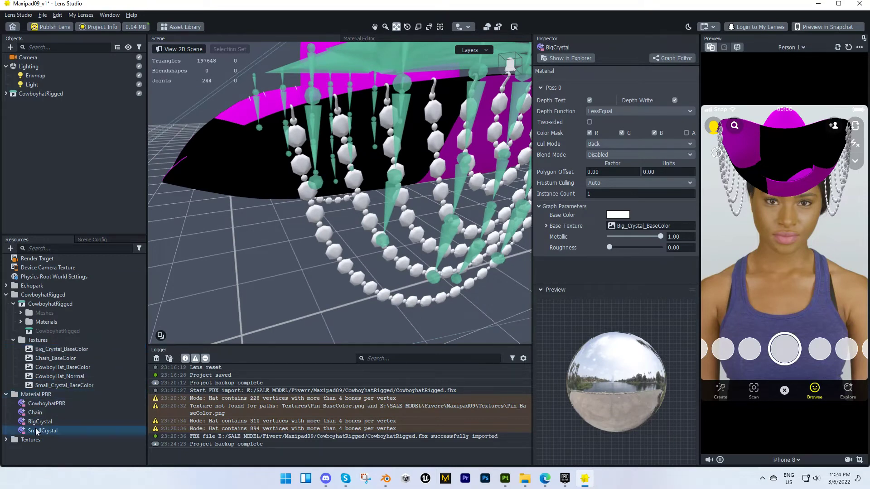
{"action": "left_click_drag", "start_coordinate": [50, 388], "coordinate": [640, 227]}
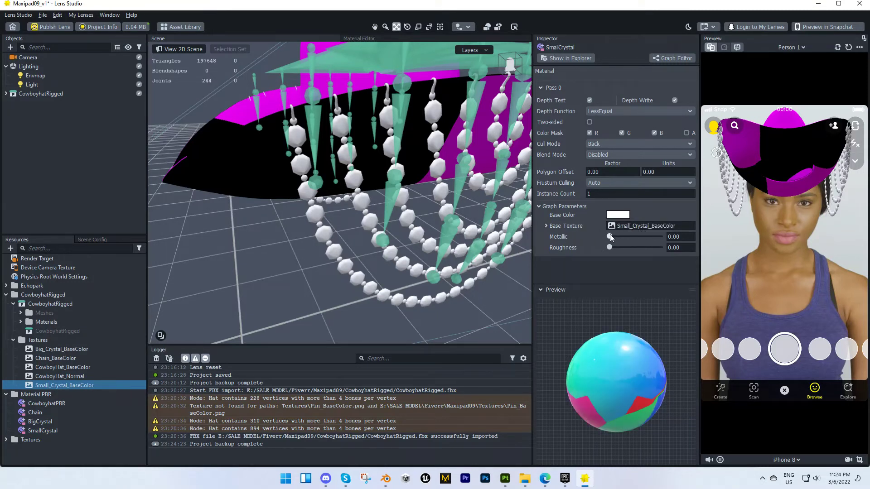
{"action": "left_click_drag", "start_coordinate": [610, 236], "coordinate": [662, 237]}
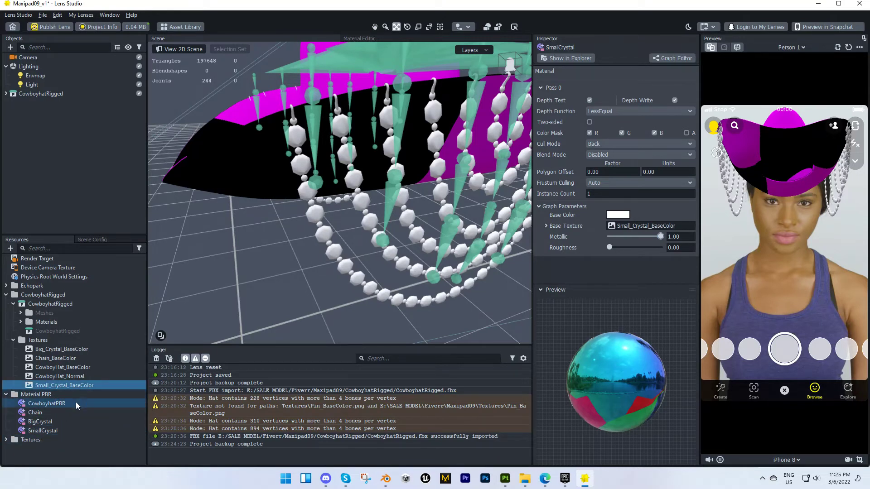
{"action": "left_click", "coordinate": [40, 413]}
{"action": "left_click", "coordinate": [47, 419], "text": "shift"}
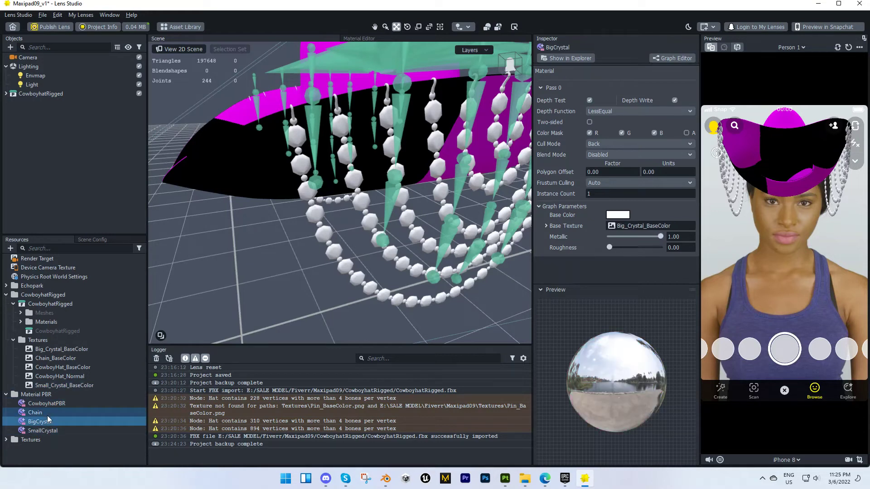
{"action": "left_click", "coordinate": [47, 403]}
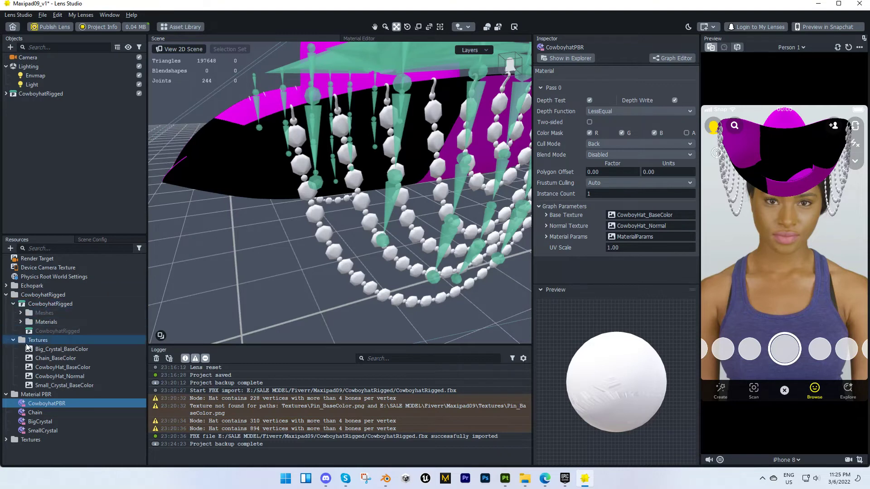
{"action": "left_click", "coordinate": [37, 331]}
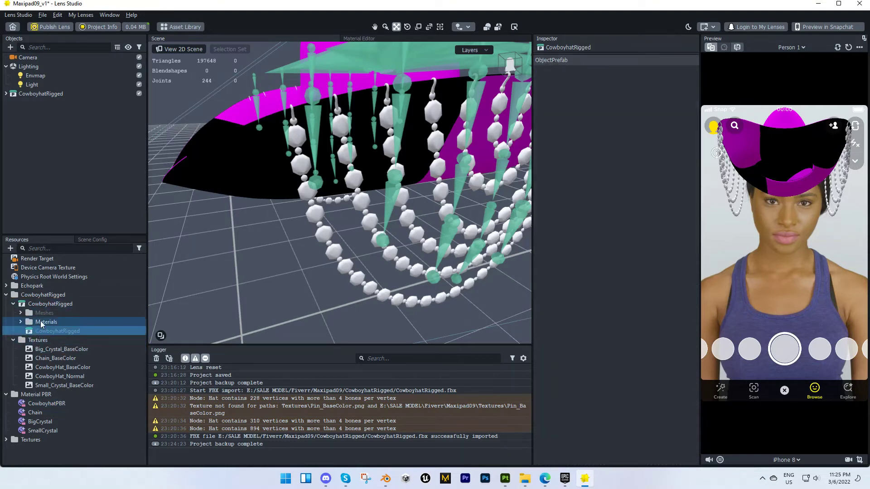
{"action": "left_click", "coordinate": [28, 306]}
{"action": "left_click_drag", "start_coordinate": [69, 298], "coordinate": [44, 331]}
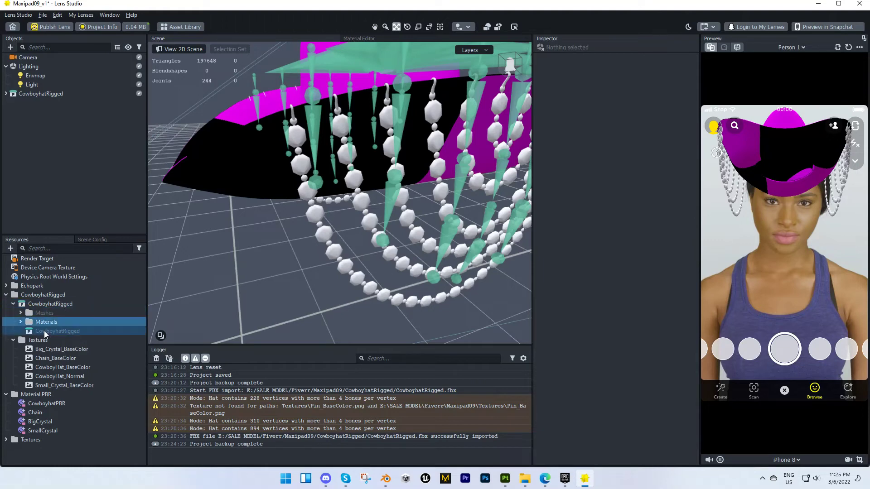
Step: Select the Hat object in the scene and replace the CowboyHat material on its first mesh with CowboyhatPBR
{"action": "left_click", "coordinate": [227, 175]}
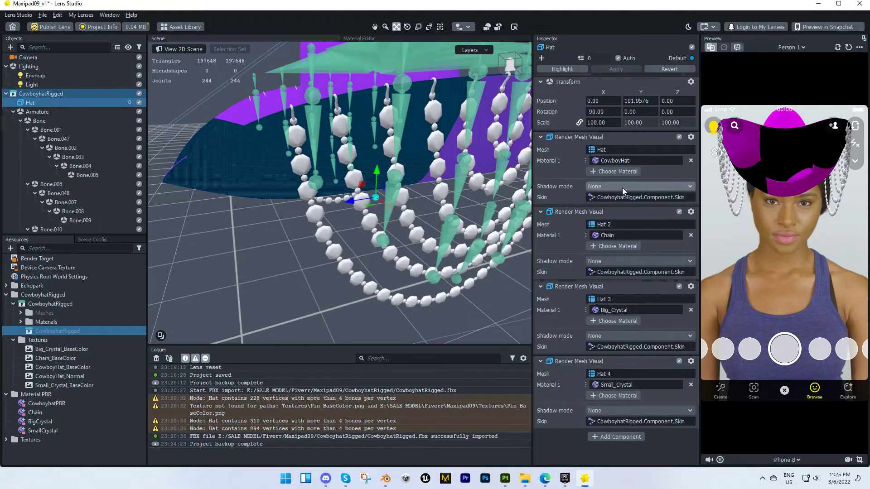
{"action": "left_click", "coordinate": [270, 159]}
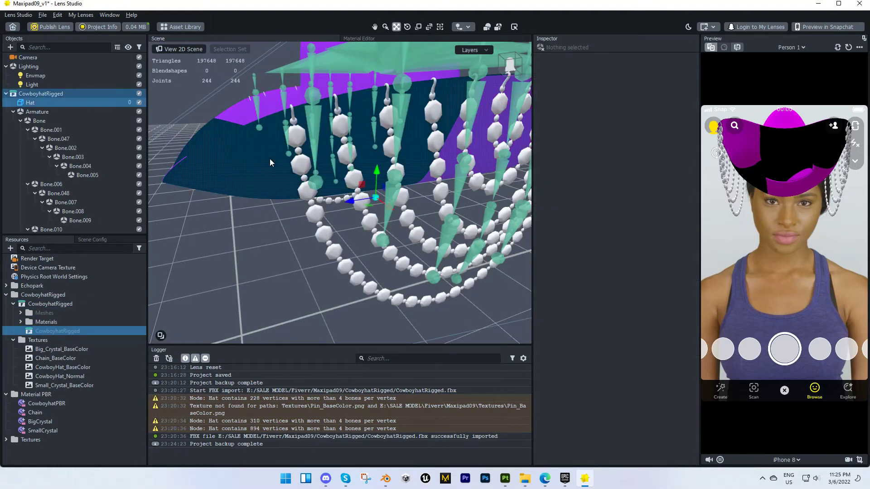
{"action": "left_click", "coordinate": [613, 161]}
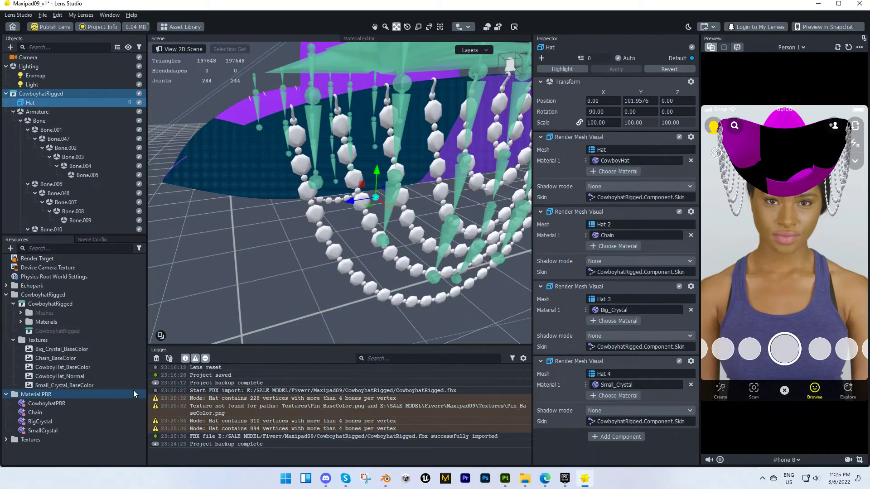
{"action": "left_click_drag", "start_coordinate": [648, 161], "coordinate": [642, 160]}
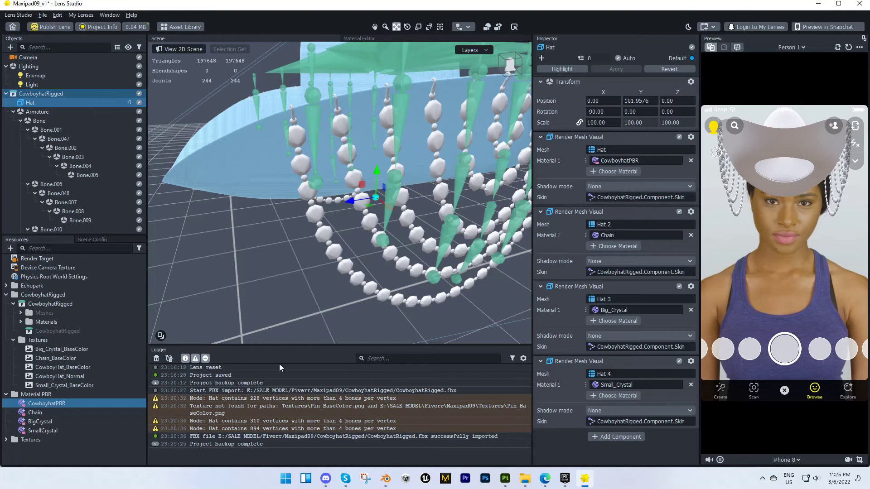
Step: Assign the BigCrystal material to the Hat 3 mesh, SmallCrystal to Hat 4, and the PBR Chain material to Hat 2
{"action": "left_click", "coordinate": [25, 414]}
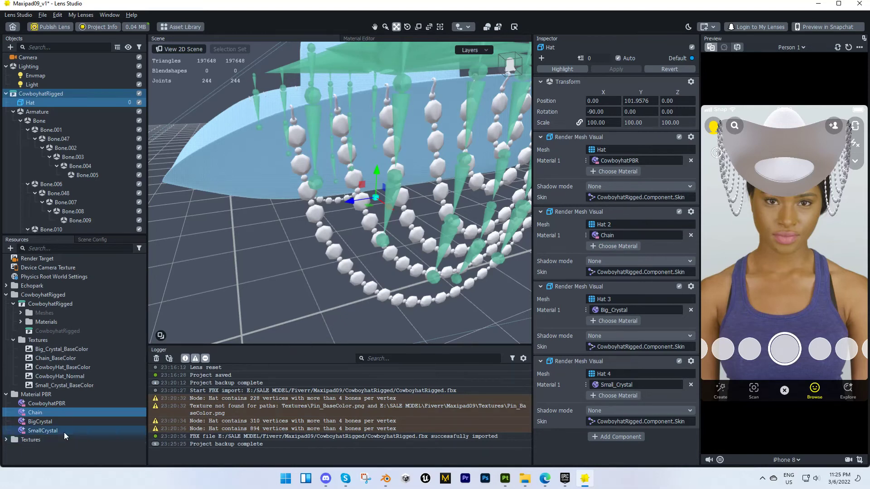
{"action": "left_click_drag", "start_coordinate": [64, 426], "coordinate": [638, 311]}
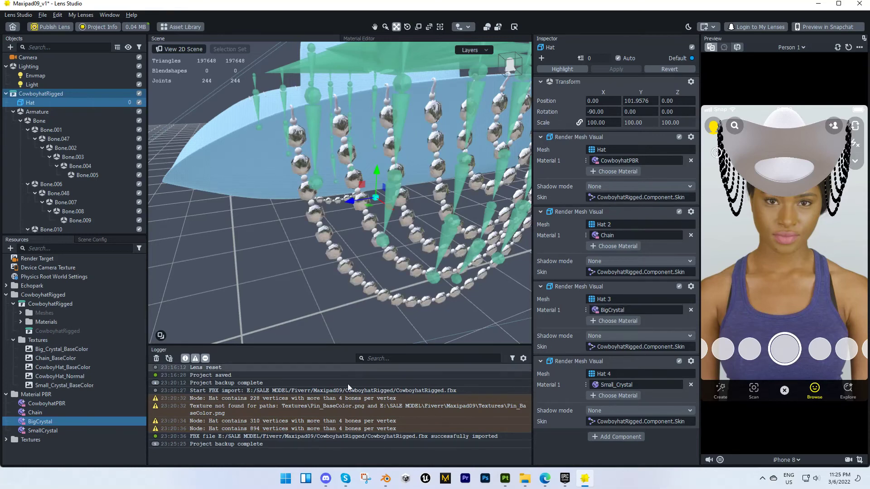
{"action": "left_click", "coordinate": [46, 431]}
{"action": "left_click_drag", "start_coordinate": [46, 430], "coordinate": [635, 384]}
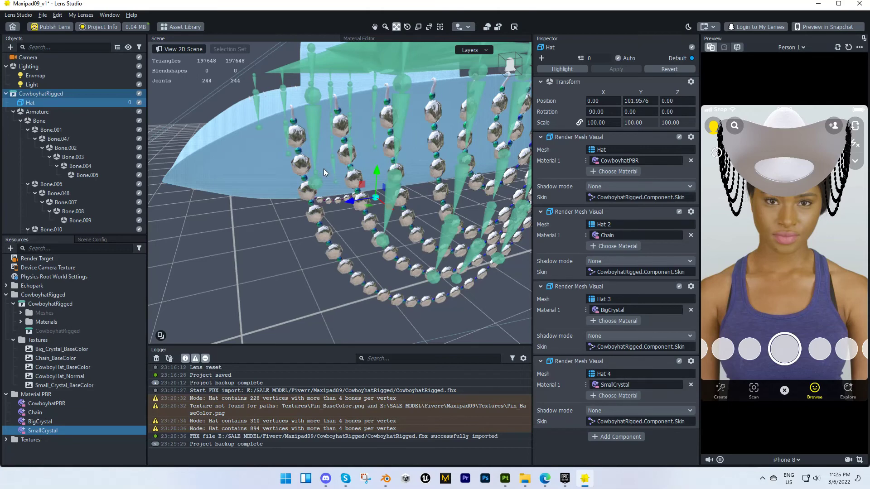
{"action": "left_click_drag", "start_coordinate": [53, 412], "coordinate": [618, 236]}
Step: Set the Chain material's metallic value to 1.00 and its roughness to 0.45
{"action": "scroll", "coordinate": [370, 115], "scroll_direction": "up", "scroll_amount": 8}
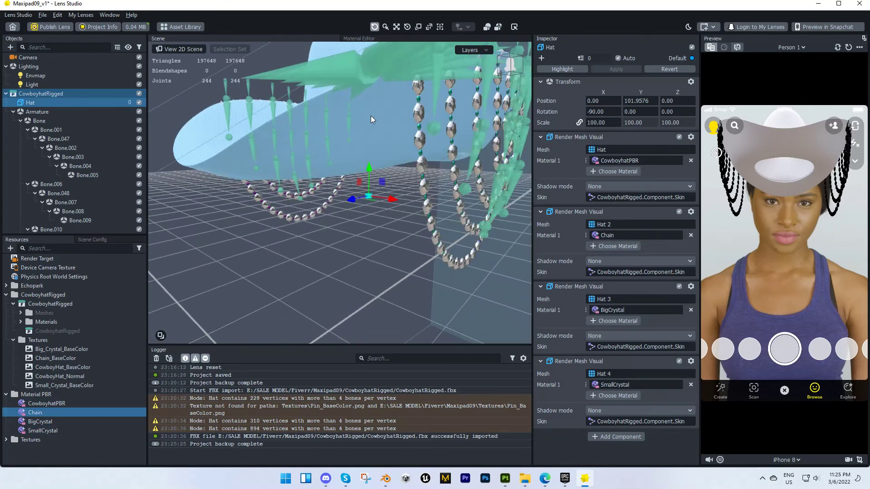
{"action": "left_click_drag", "start_coordinate": [370, 154], "coordinate": [320, 167], "text": "alt"}
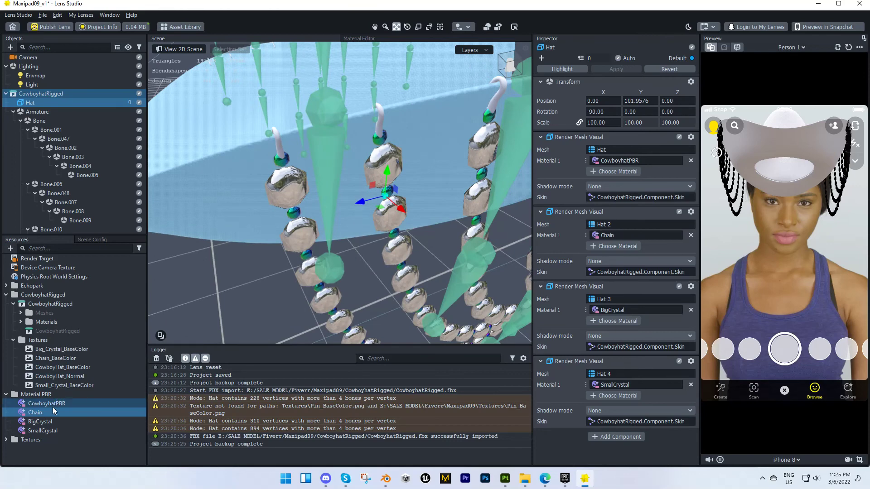
{"action": "left_click", "coordinate": [42, 417]}
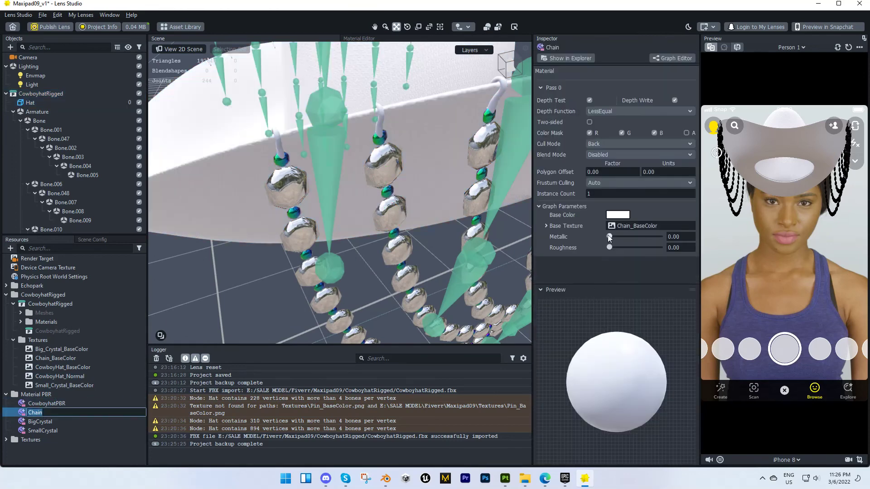
{"action": "left_click_drag", "start_coordinate": [609, 238], "coordinate": [631, 248]}
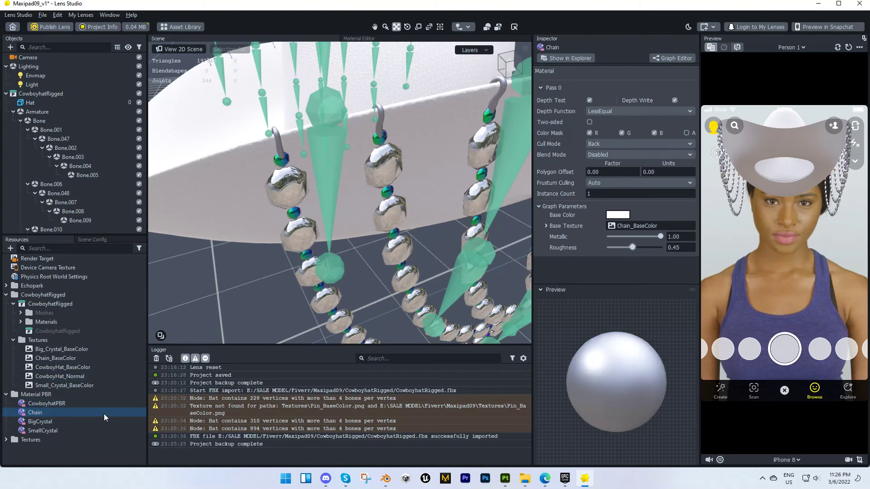
{"action": "left_click", "coordinate": [135, 412]}
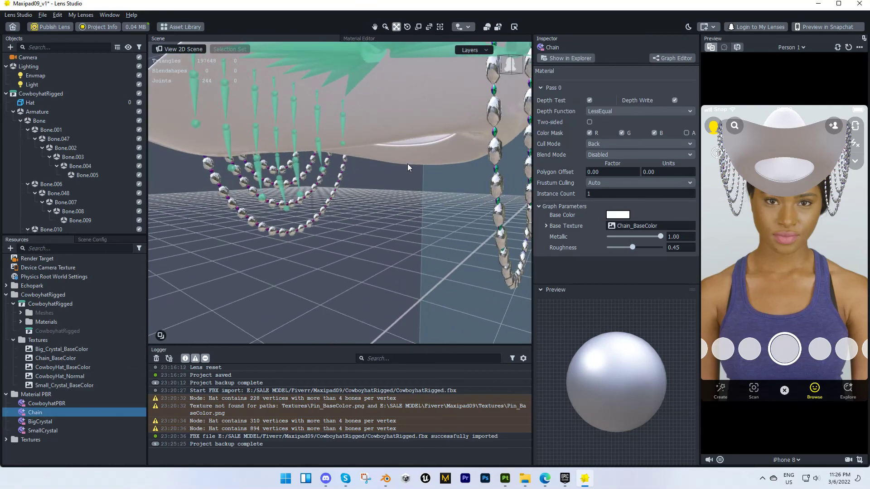